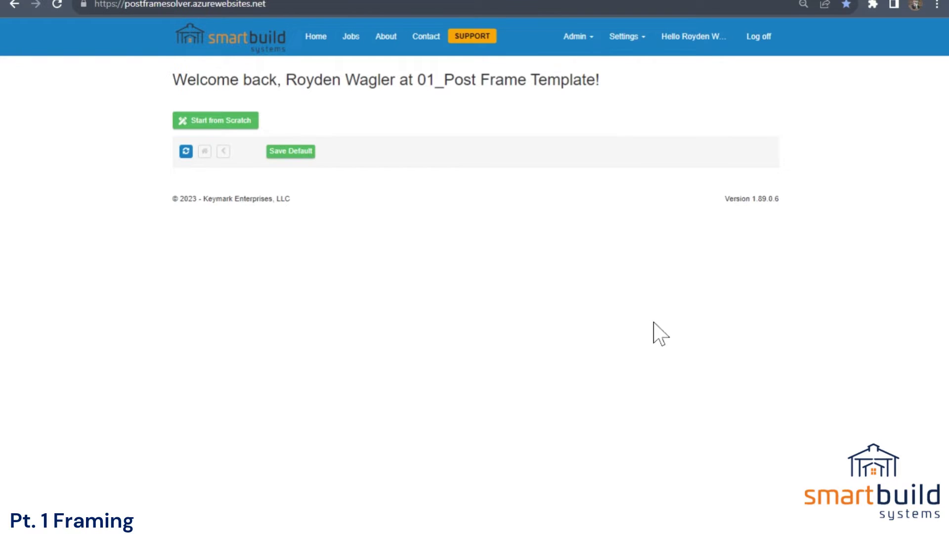
# Open the 2x4 SPF material for editing from the Framing section of the Setup Wizard.
pyautogui.click(617, 44)
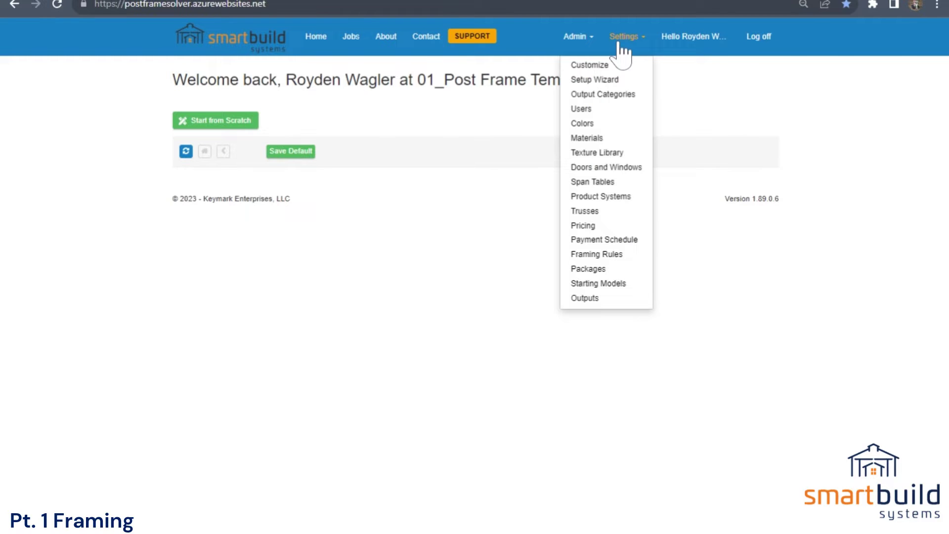
pyautogui.click(605, 77)
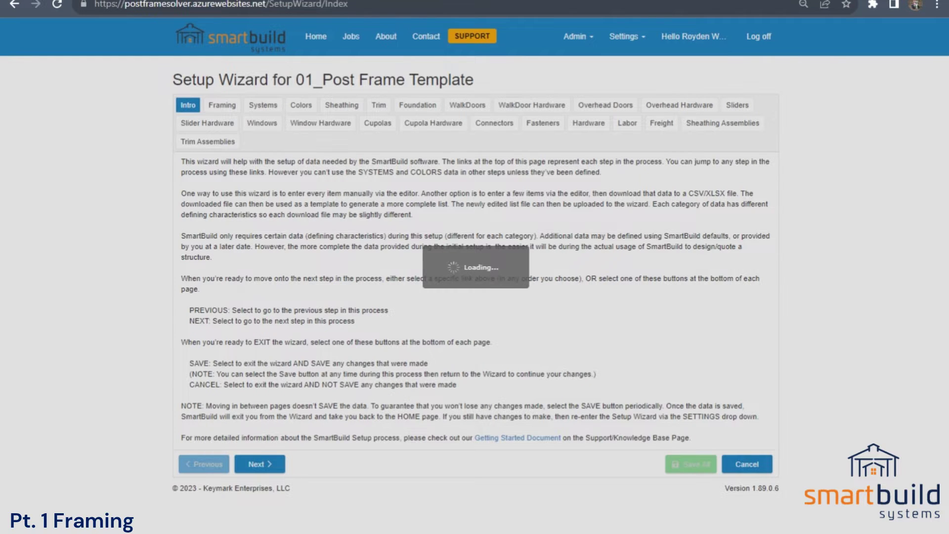
pyautogui.click(221, 108)
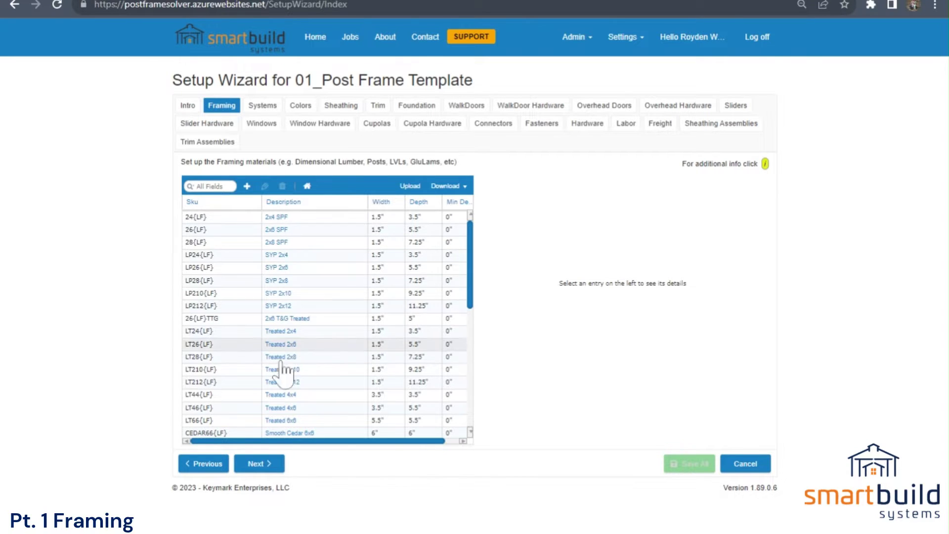
pyautogui.doubleClick(292, 221)
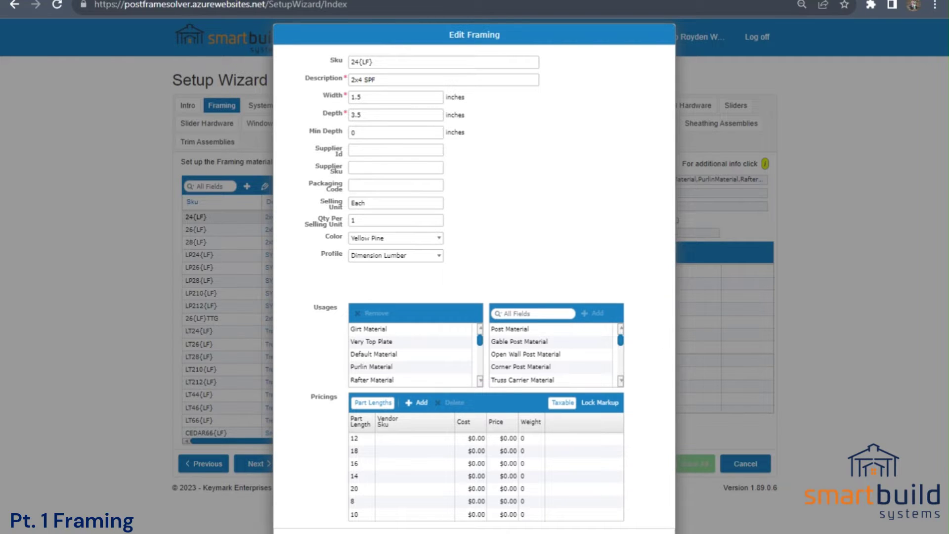
# Change the framing material's description to "Spruce 2x4".
pyautogui.moveTo(375, 80); pyautogui.dragTo(364, 80)
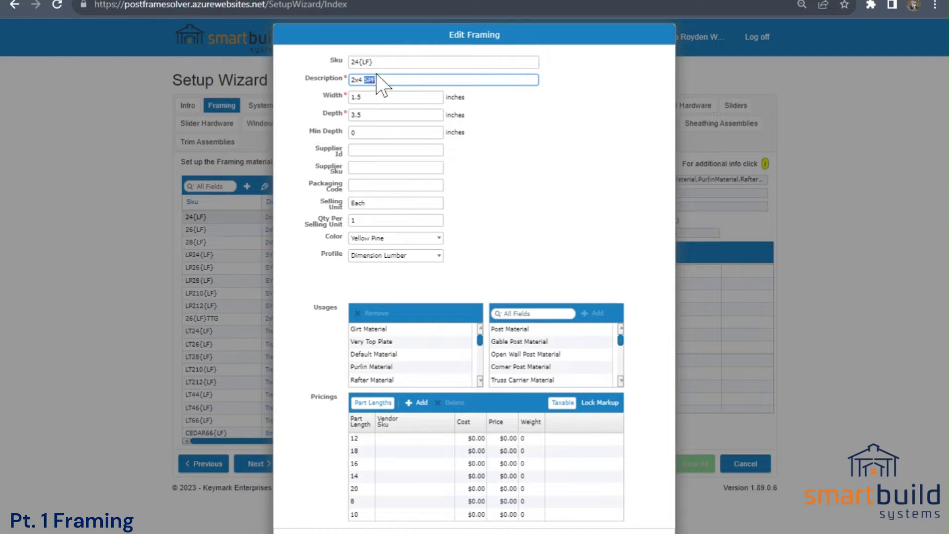
pyautogui.moveTo(376, 80); pyautogui.dragTo(347, 84)
pyautogui.write('Spruce 2x4')
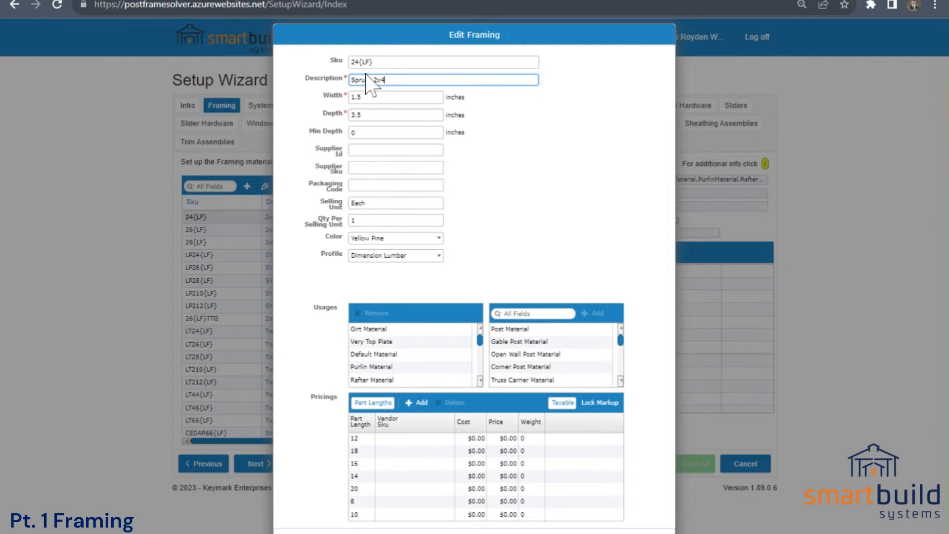
pyautogui.hotkey('shift', 'Tab')
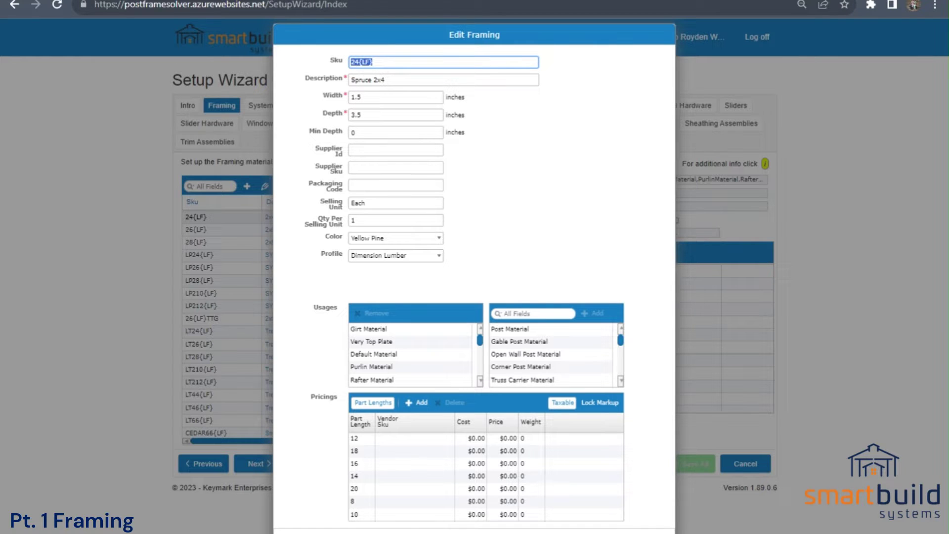
pyautogui.click(373, 62)
pyautogui.moveTo(373, 62); pyautogui.dragTo(360, 61)
pyautogui.click(373, 62)
# Enter vendor SKU 12345 for the 12 part length and 12346 for the 14 part length.
pyautogui.click(404, 438)
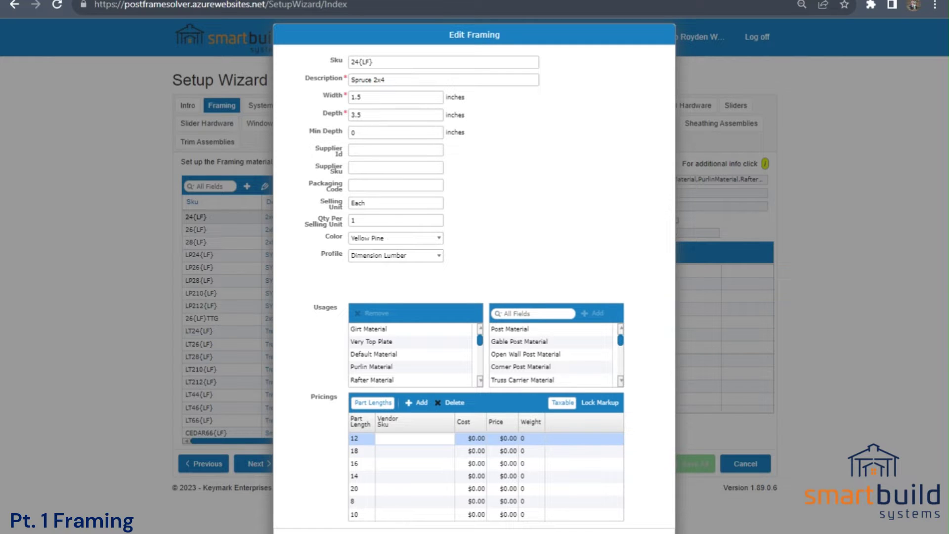
pyautogui.write('12345')
pyautogui.click(384, 476)
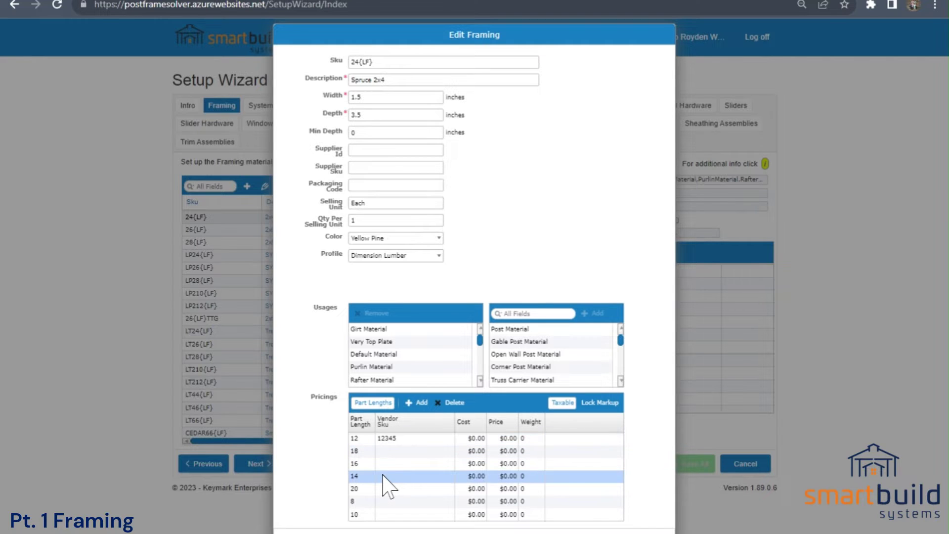
pyautogui.click(384, 476)
pyautogui.write('1')
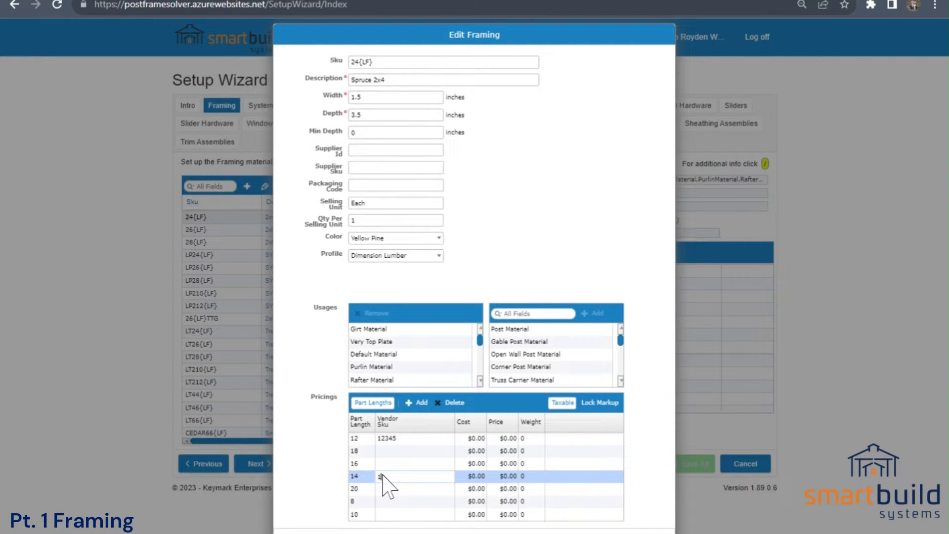
pyautogui.write('2346')
pyautogui.press('Return')
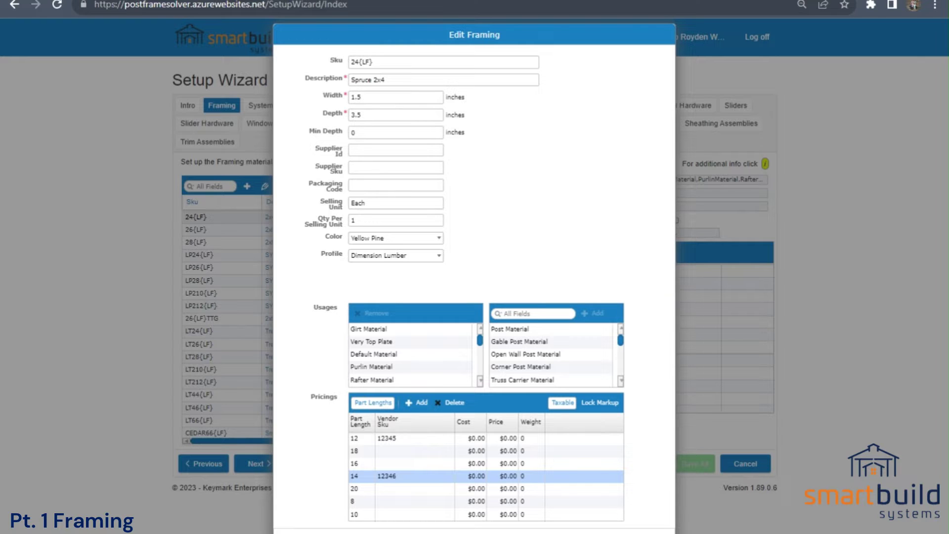
# Clear the vendor SKUs of the 14 and 12 part lengths.
pyautogui.click(392, 472)
pyautogui.press('BackSpace')
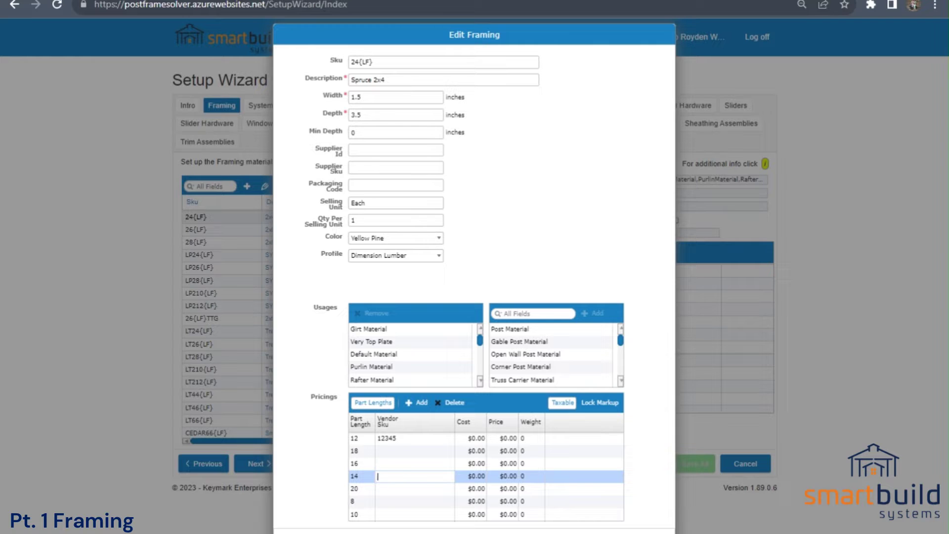
pyautogui.click(402, 439)
pyautogui.click(403, 438)
pyautogui.press('BackSpace')
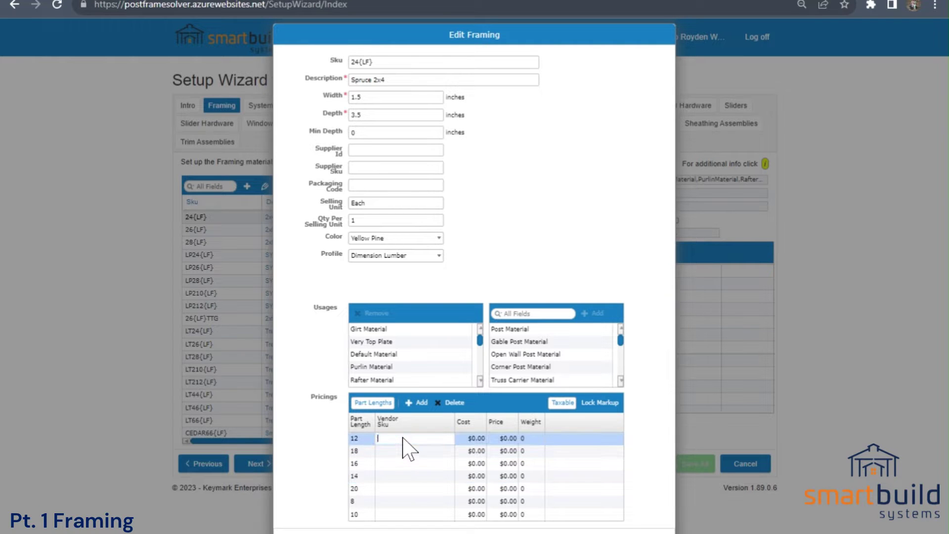
pyautogui.click(497, 233)
# Change the material's SKU to sp2x4{LF}, keeping the {LF} suffix.
pyautogui.click(358, 62)
pyautogui.hotkey('shift', 'Home')
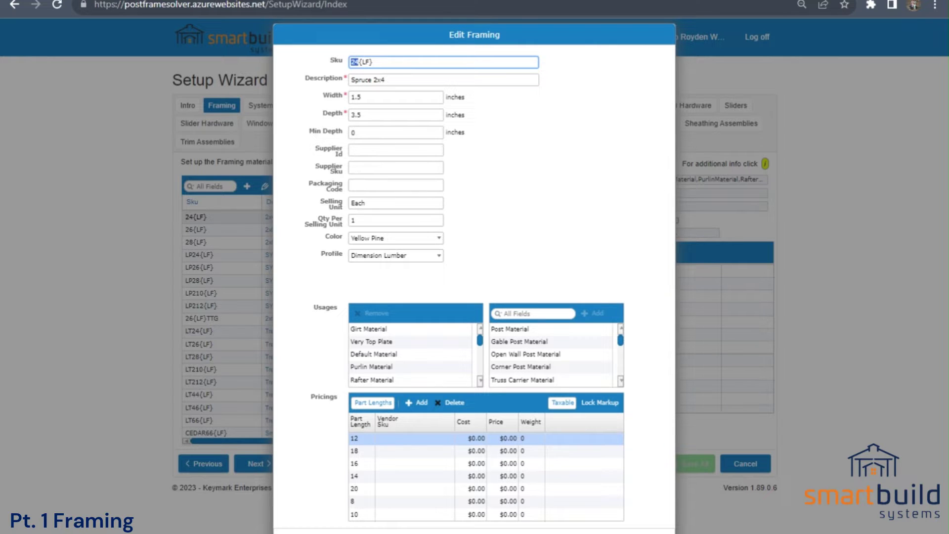
pyautogui.write('2x4')
pyautogui.press('Home')
pyautogui.write('sp')
pyautogui.moveTo(367, 62); pyautogui.dragTo(350, 62)
pyautogui.click(367, 62)
pyautogui.moveTo(367, 61); pyautogui.dragTo(383, 62)
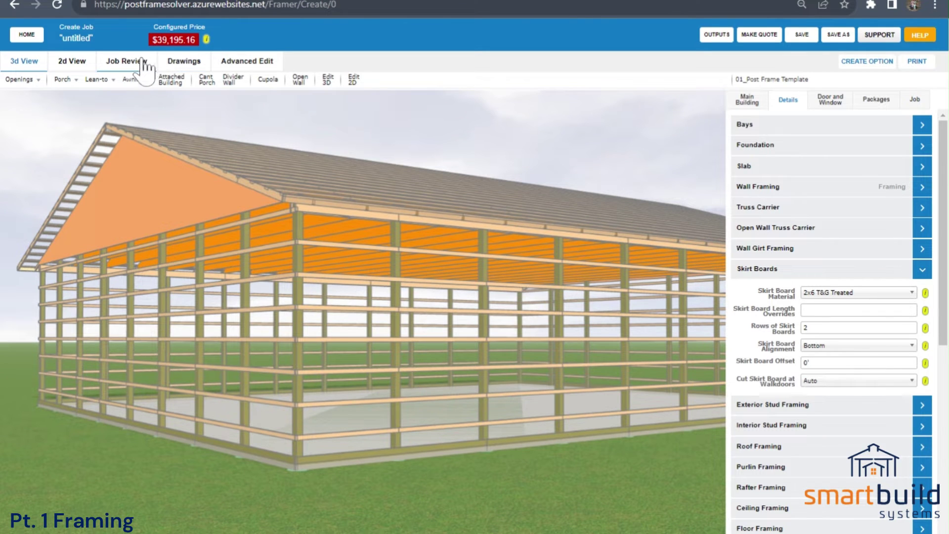
# Examine the framing list in the untitled job's review and compare its SKUs with the Spruce 2x4's SKU.
pyautogui.click(130, 63)
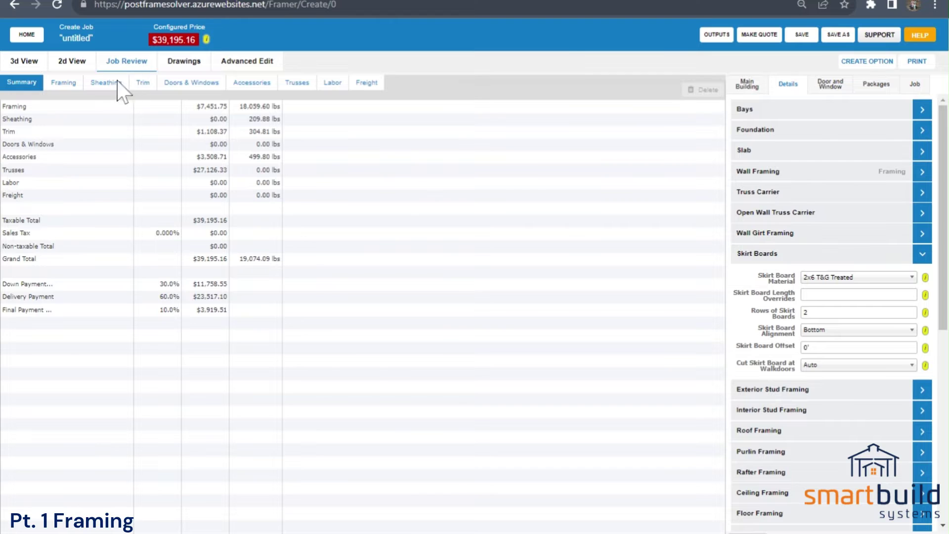
pyautogui.click(69, 84)
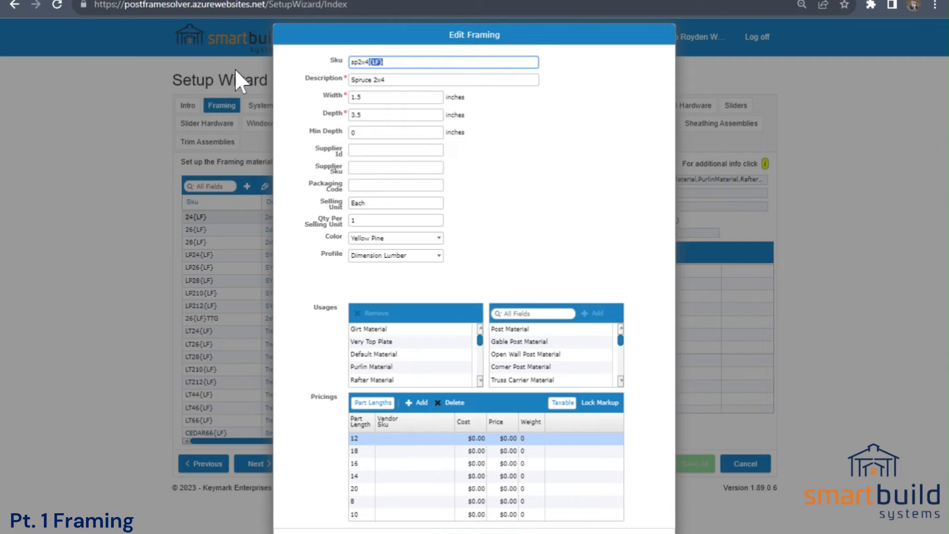
pyautogui.click(368, 62)
pyautogui.moveTo(368, 62); pyautogui.dragTo(349, 74)
pyautogui.press('End')
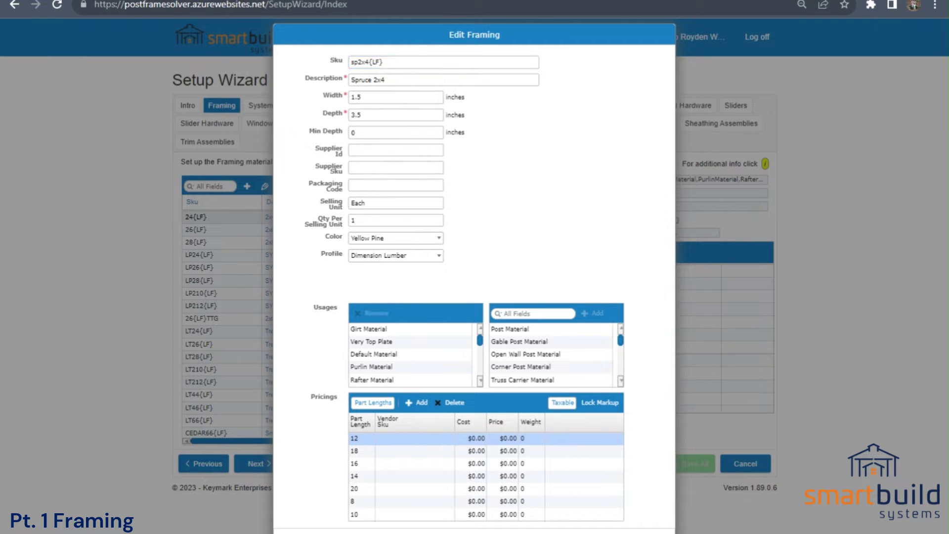
# Check the Spruce 2x4's description, depth and width against the framing in the job's 3D view.
pyautogui.click(384, 79)
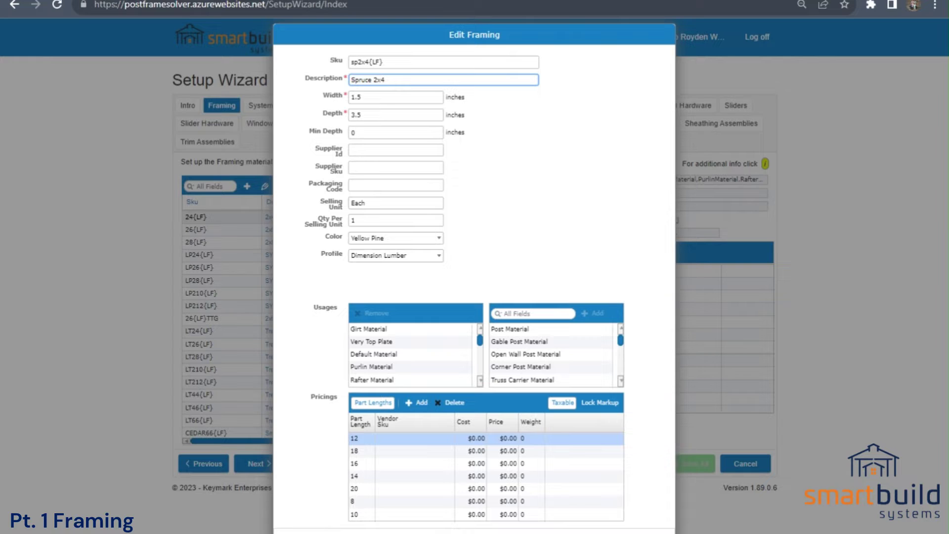
pyautogui.click(360, 115)
pyautogui.click(359, 97)
pyautogui.doubleClick(359, 96)
pyautogui.click(359, 97)
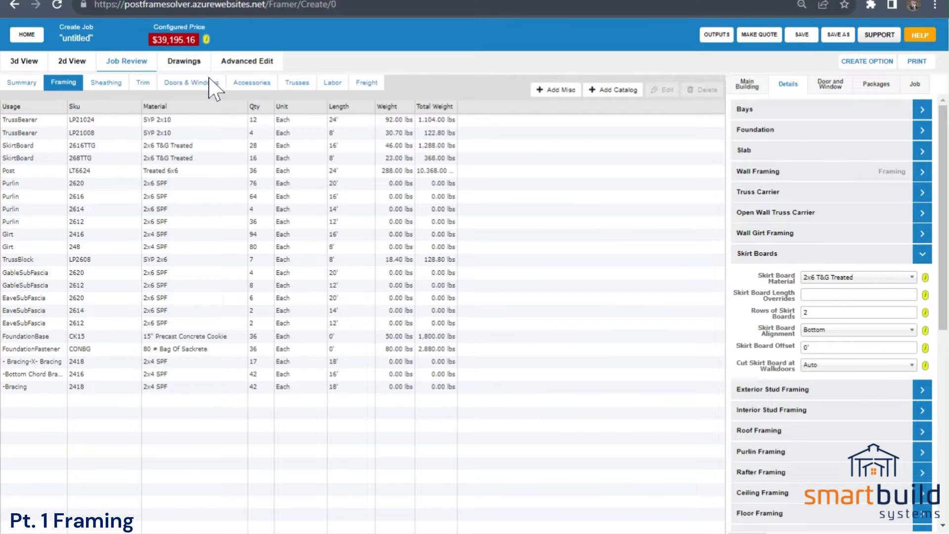
pyautogui.click(24, 61)
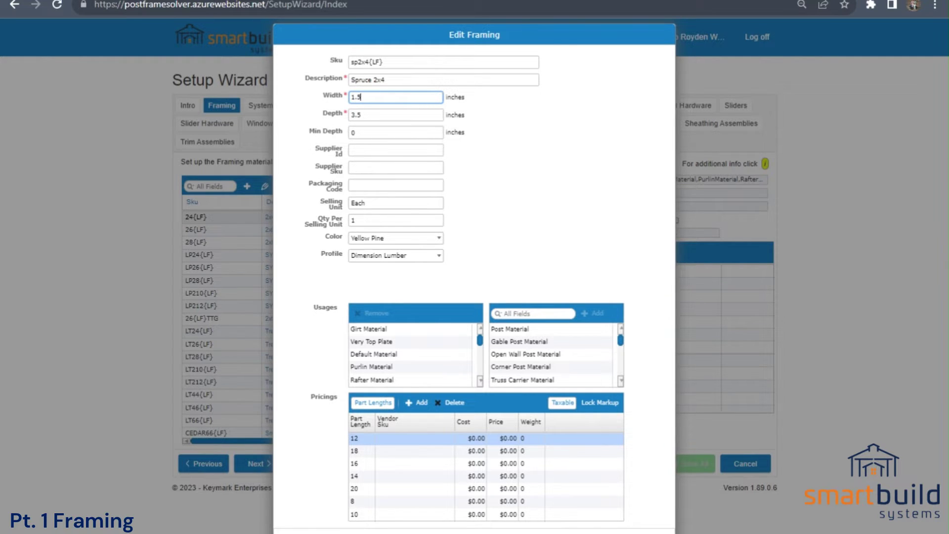
pyautogui.click(344, 96)
pyautogui.doubleClick(354, 97)
# Check the supplier ID and selling unit, and re-enter 1 as the quantity per selling unit.
pyautogui.click(388, 150)
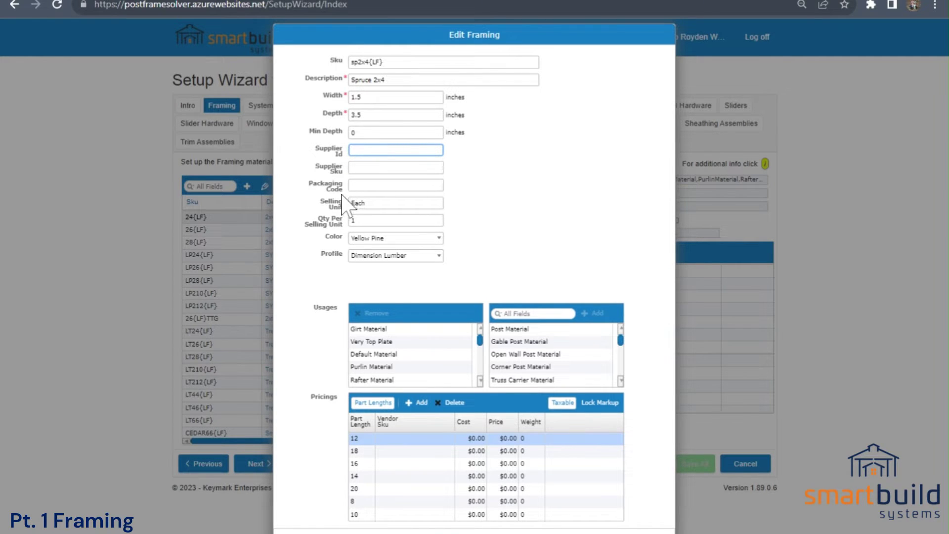
pyautogui.click(395, 202)
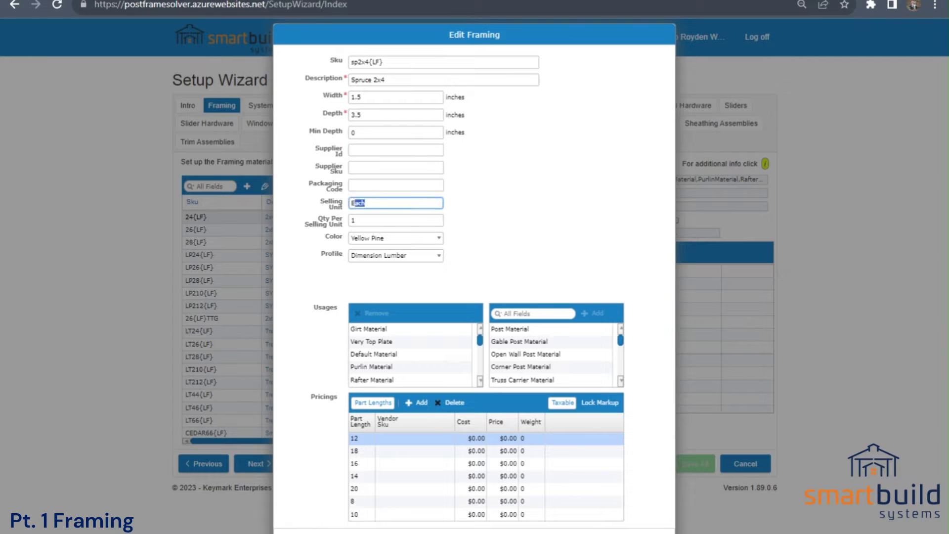
pyautogui.click(362, 203)
pyautogui.press('Tab')
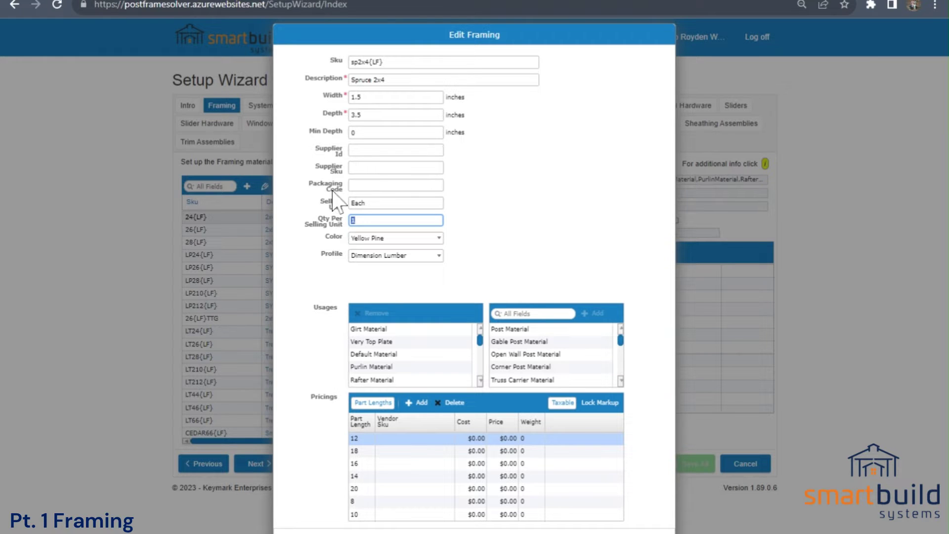
pyautogui.press('BackSpace')
pyautogui.write('1')
# Look through the available color and profile options for the Spruce 2x4.
pyautogui.click(376, 238)
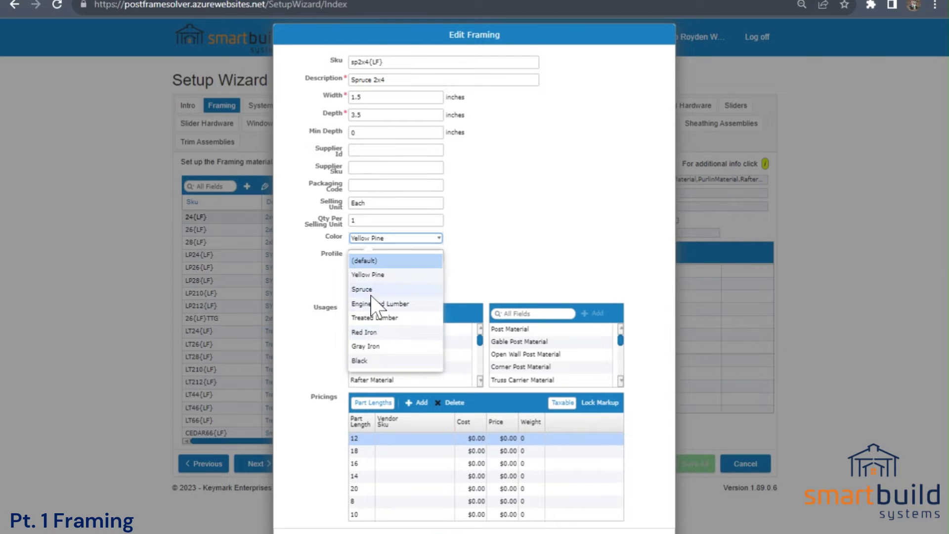
pyautogui.click(334, 279)
pyautogui.click(374, 257)
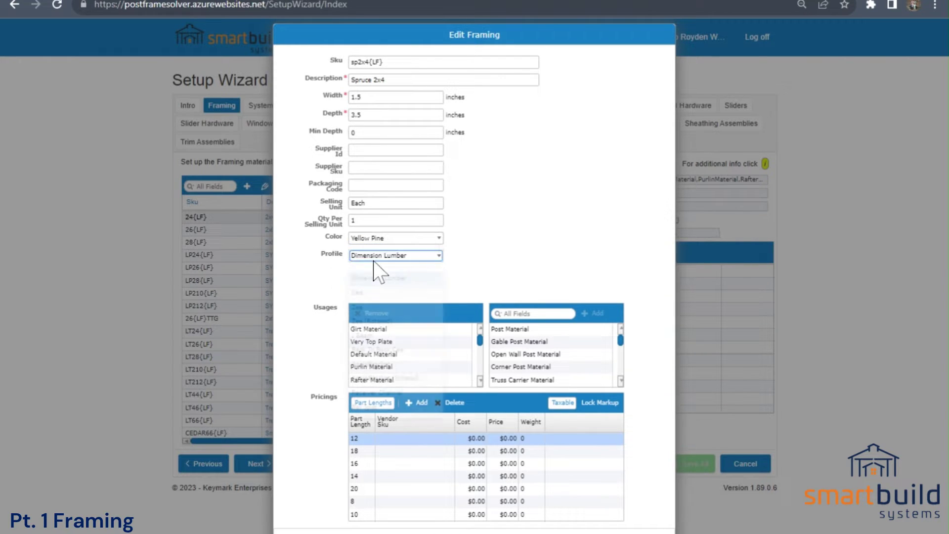
pyautogui.click(334, 295)
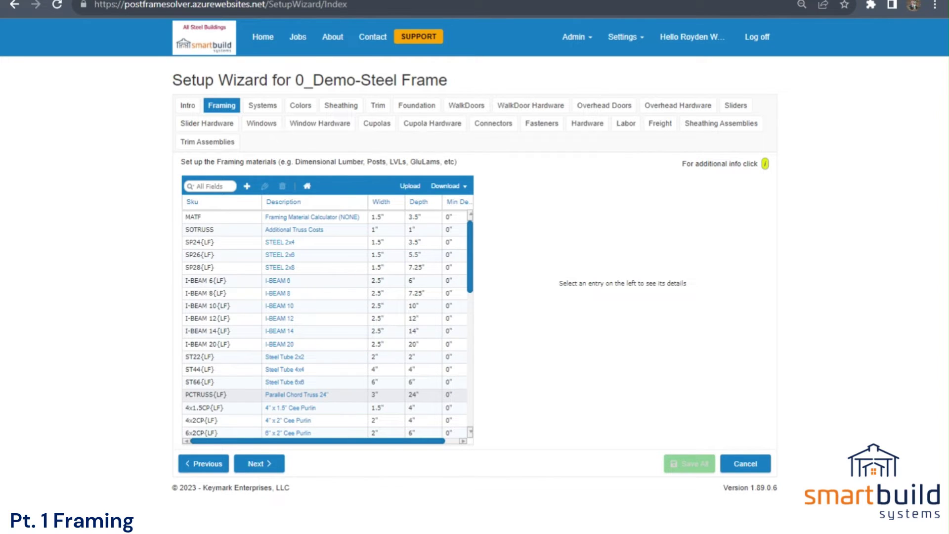
# Open the I-BEAM 6 material of the 0_Demo-Steel Frame setup and look through its profile options.
pyautogui.doubleClick(292, 281)
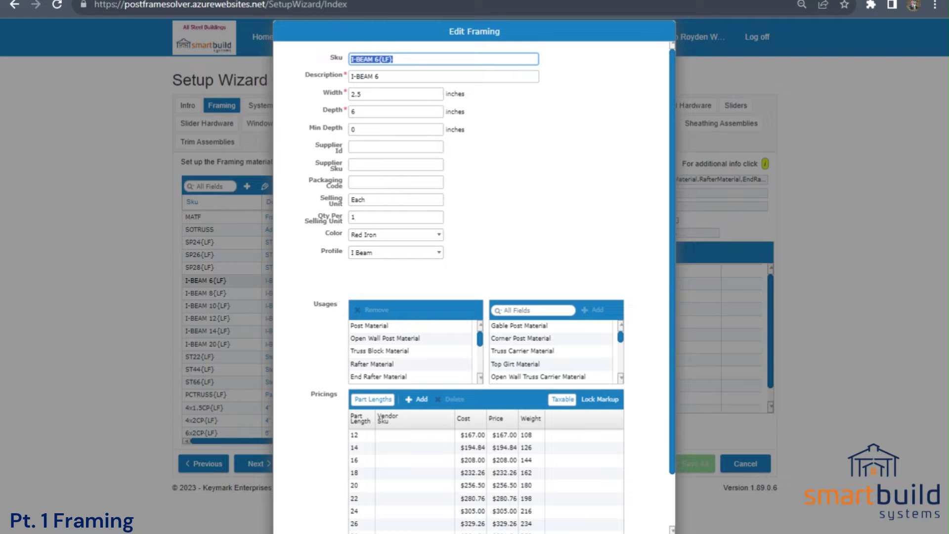
pyautogui.press('Tab')
pyautogui.press('Tab')
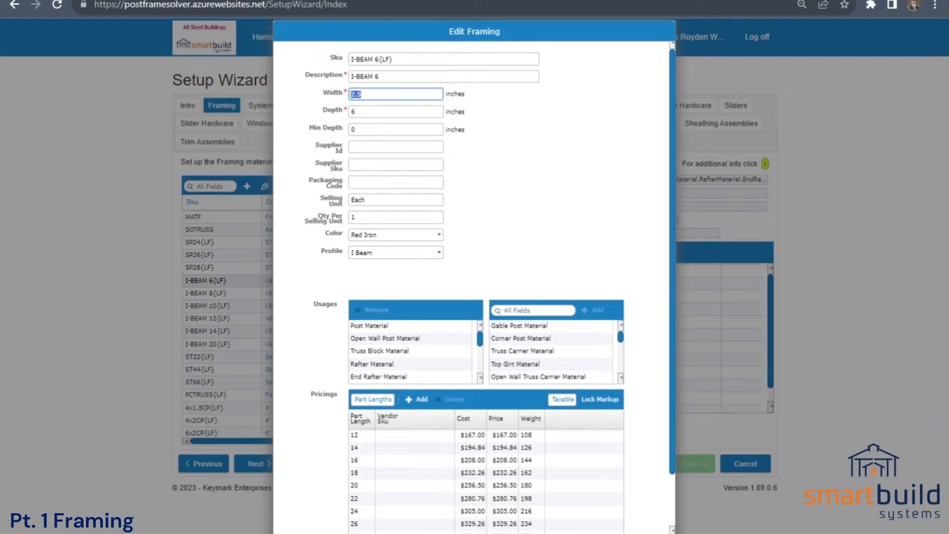
pyautogui.click(380, 253)
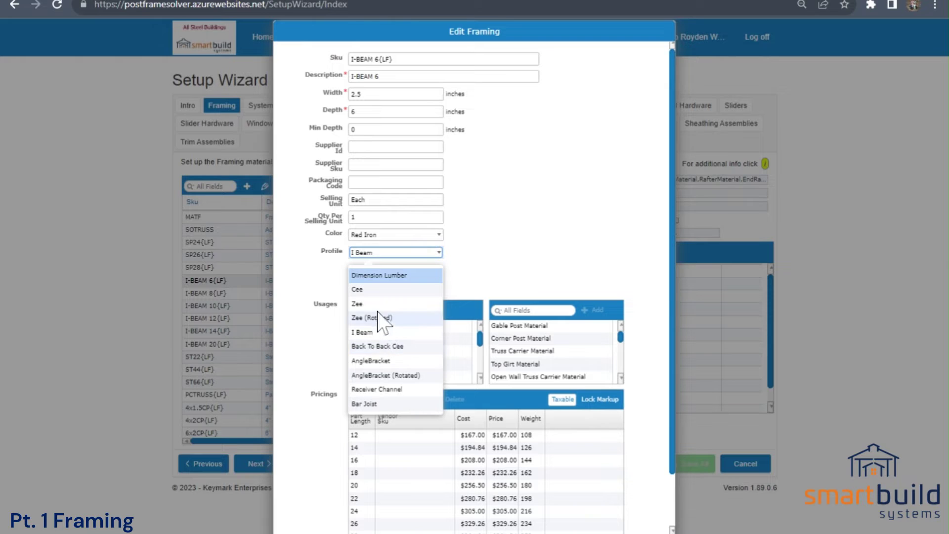
pyautogui.click(478, 261)
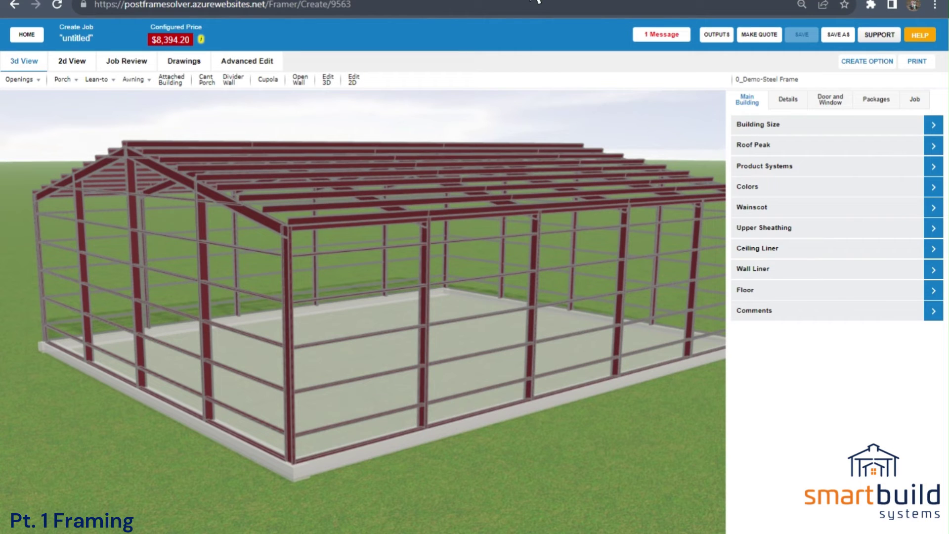
# Inspect the steel building's posts and girts up close in 3D and compare them with the I-BEAM 6 profile setting.
pyautogui.scroll(5, 475, 349)
pyautogui.moveTo(475, 349); pyautogui.dragTo(414, 376)
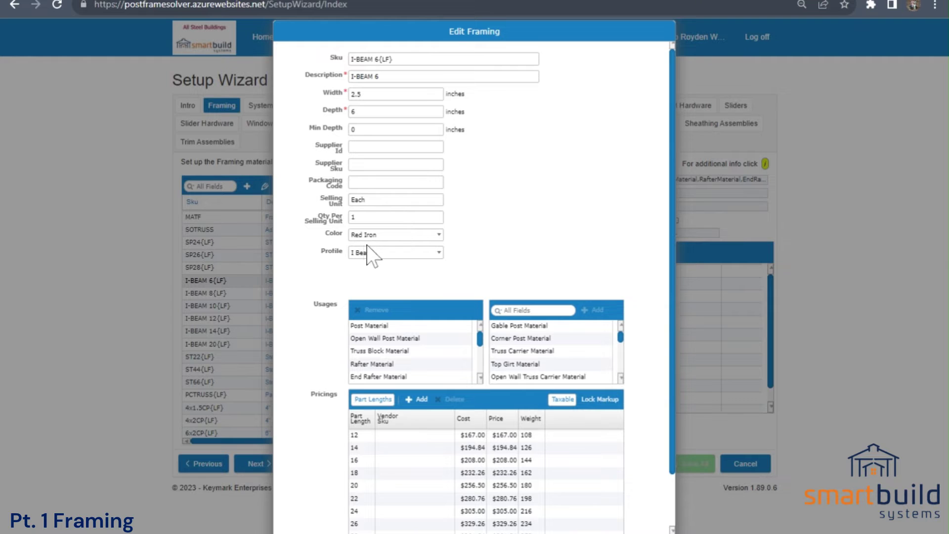
pyautogui.click(374, 254)
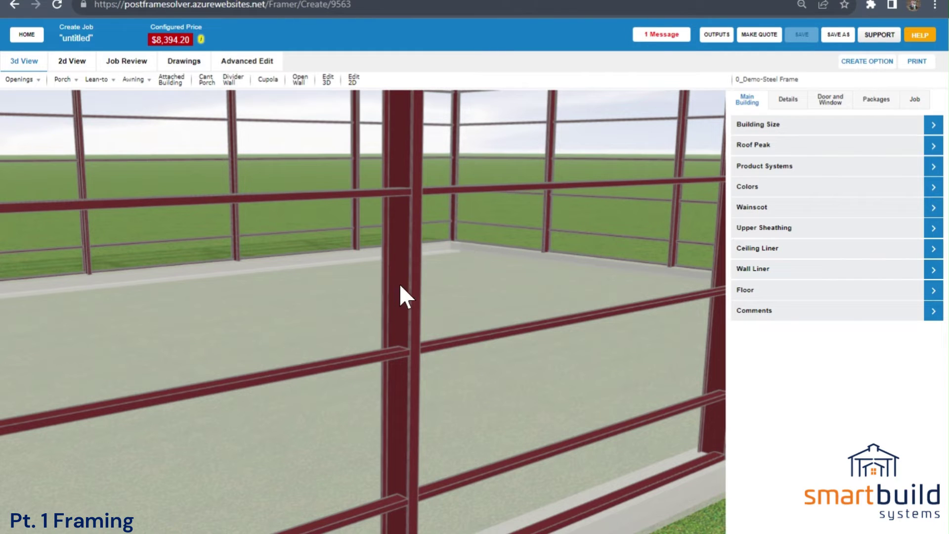
pyautogui.scroll(-2, 410, 341)
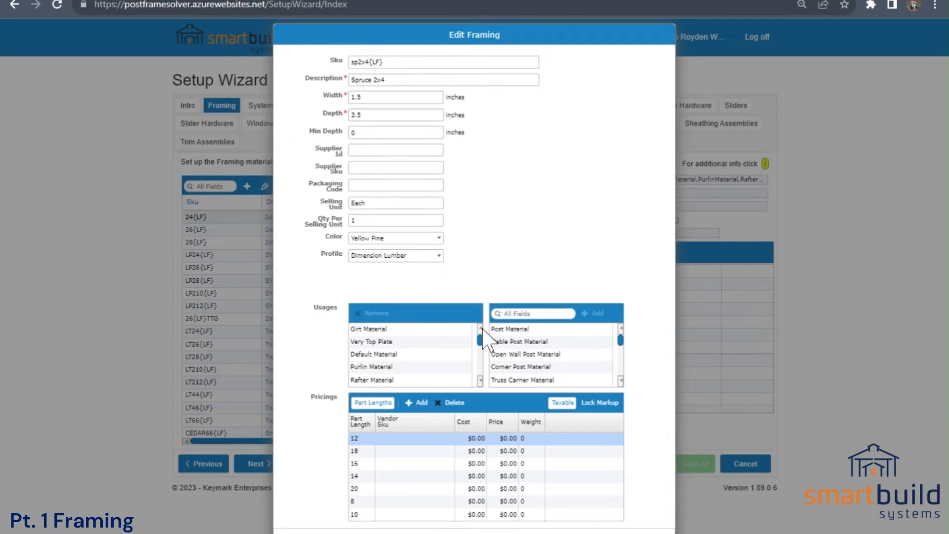
# Look through the usages assigned to the Spruce 2x4 and return to the start of the list.
pyautogui.scroll(-1, 481, 337)
pyautogui.scroll(-7, 481, 340)
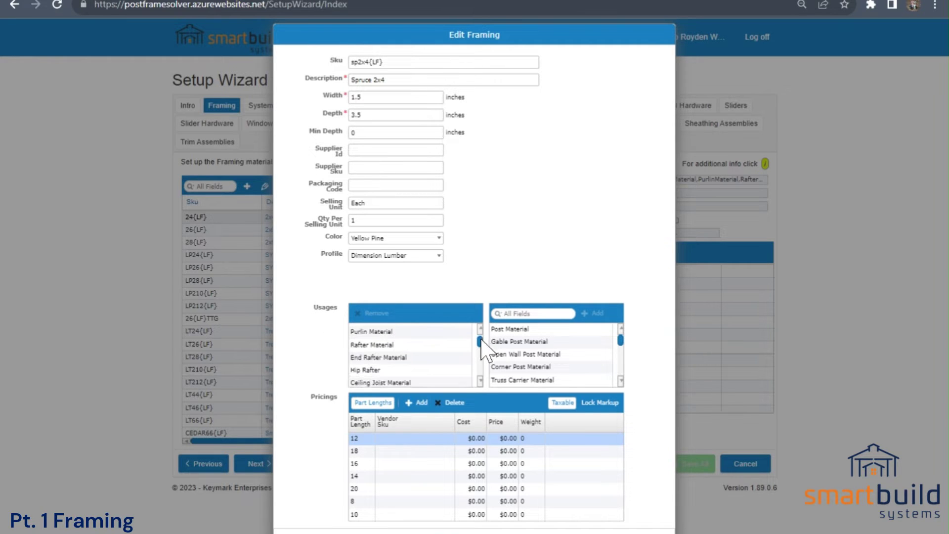
pyautogui.scroll(-2, 482, 352)
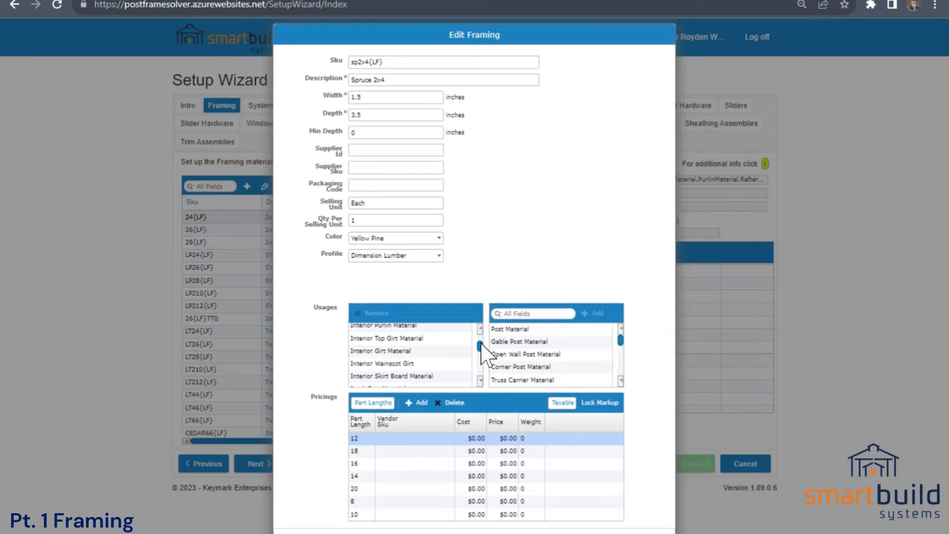
pyautogui.scroll(-4, 480, 346)
pyautogui.scroll(-4, 480, 349)
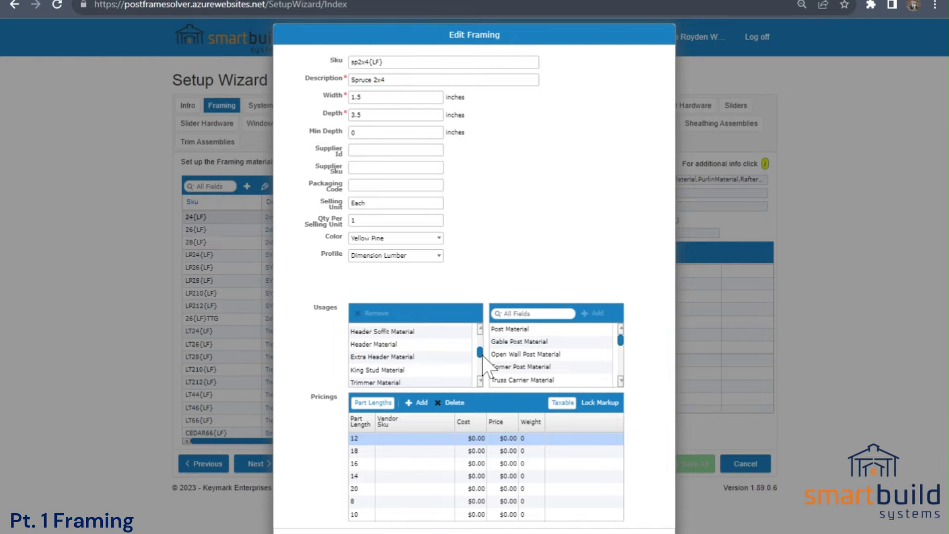
pyautogui.moveTo(481, 356); pyautogui.dragTo(481, 342)
# Delete all the part-length rows from the Spruce 2x4 pricing and confirm the deletion.
pyautogui.moveTo(384, 62); pyautogui.dragTo(350, 62)
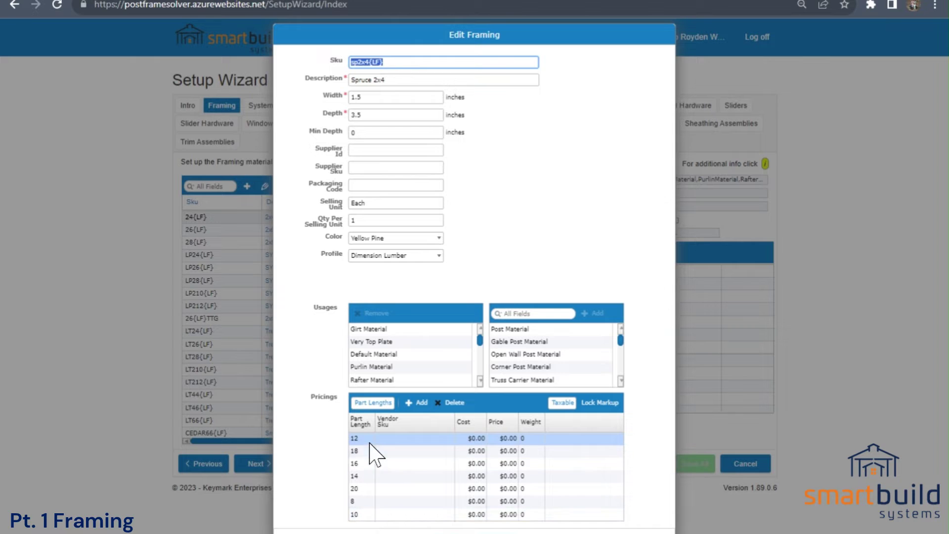
pyautogui.moveTo(360, 439); pyautogui.dragTo(369, 504)
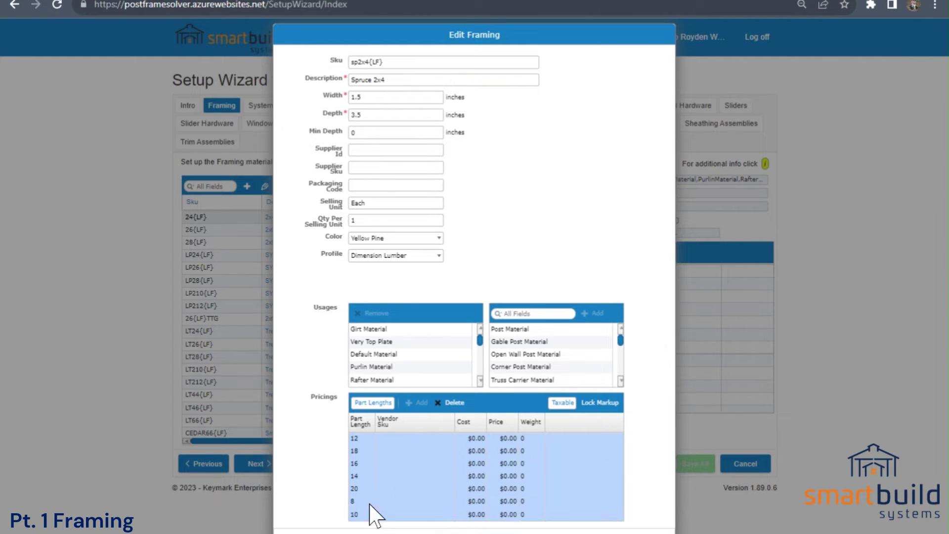
pyautogui.click(452, 402)
pyautogui.click(451, 123)
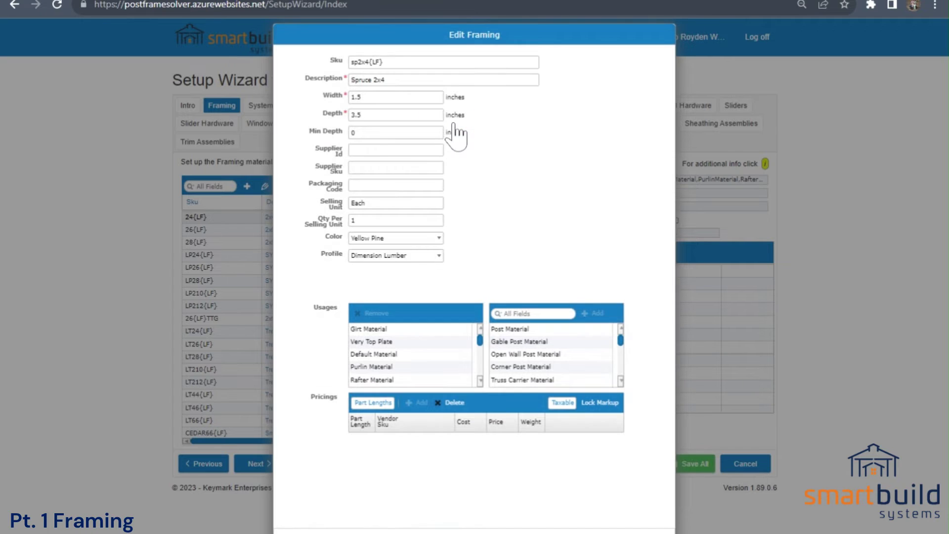
# Add a pricing row with part length 8, a cost of $7.00 and a price of $7.00.
pyautogui.click(420, 402)
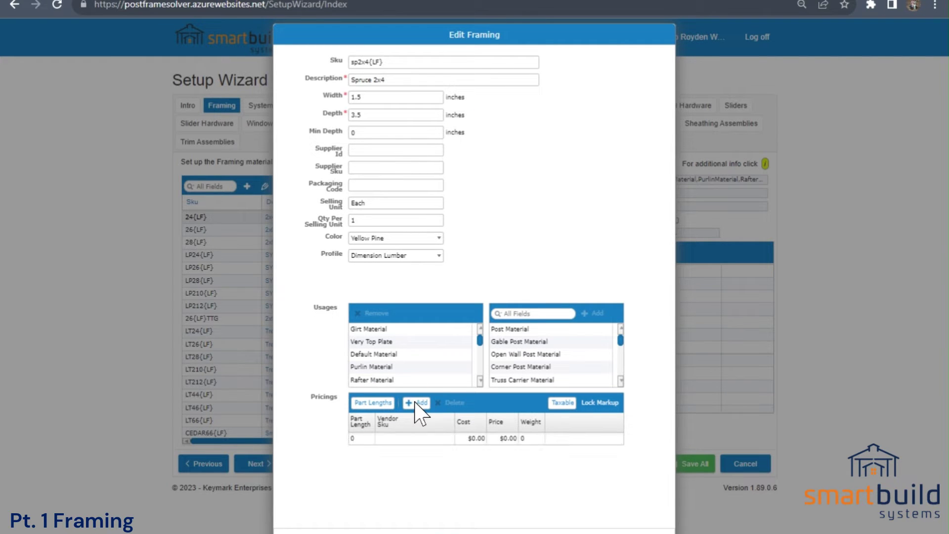
pyautogui.click(359, 439)
pyautogui.click(360, 439)
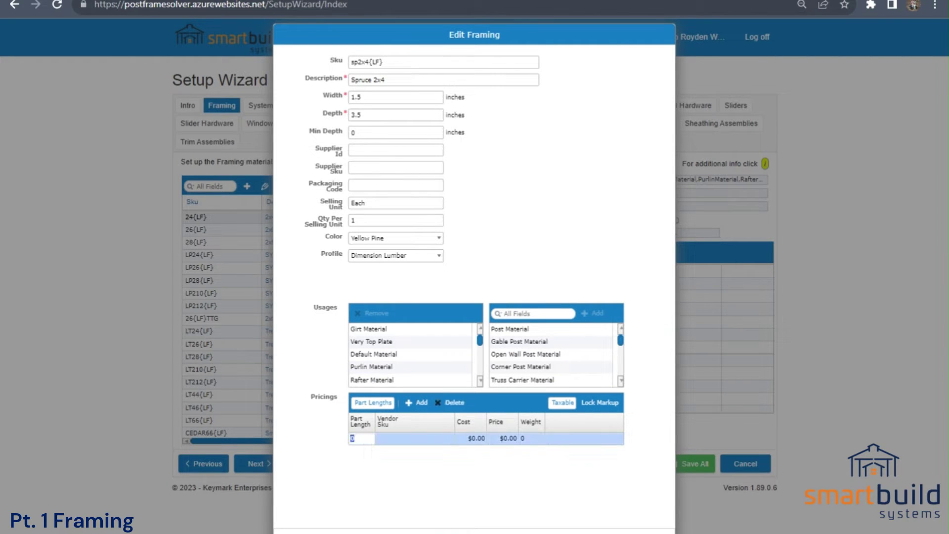
pyautogui.write('8')
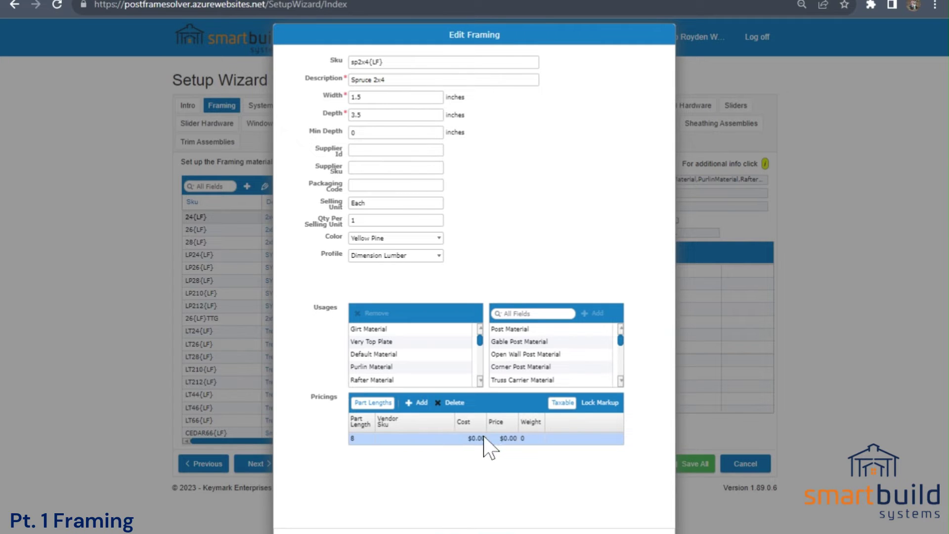
pyautogui.click(458, 438)
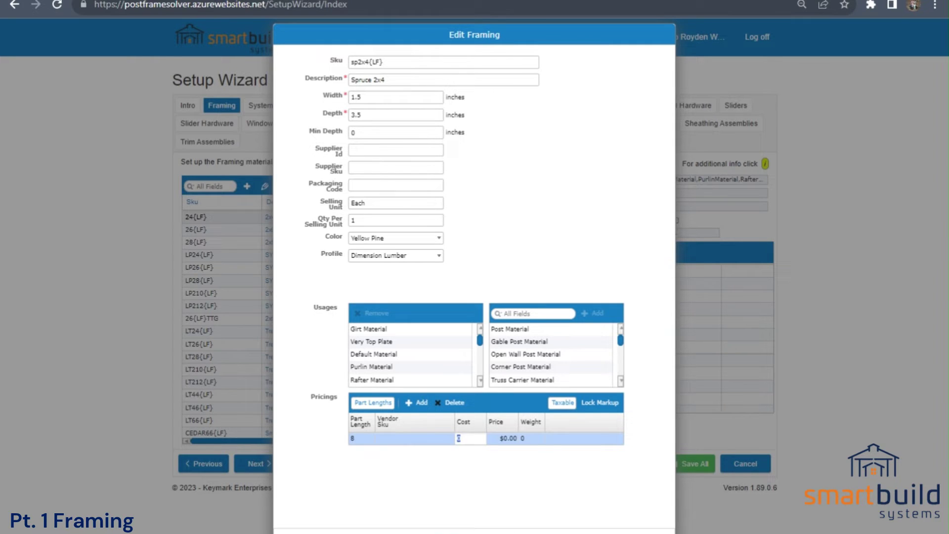
pyautogui.click(503, 437)
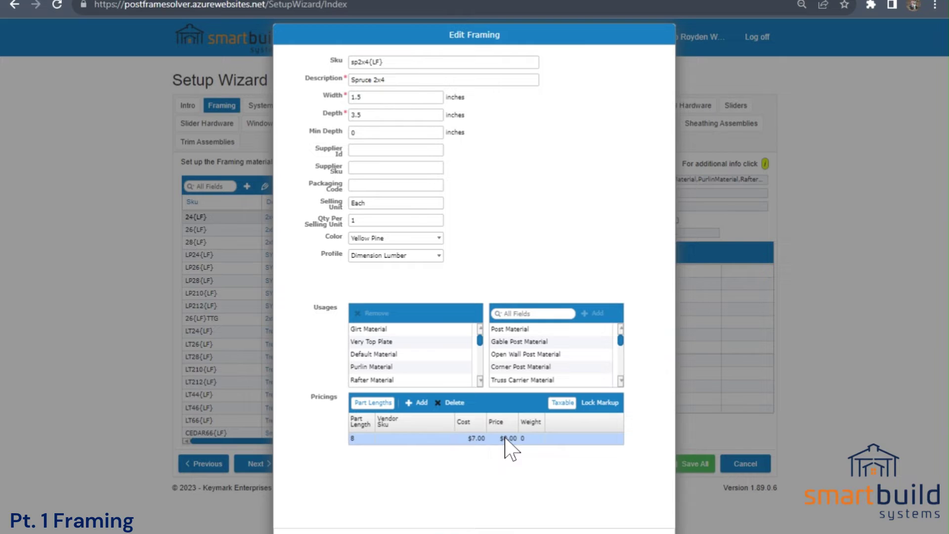
pyautogui.write('7')
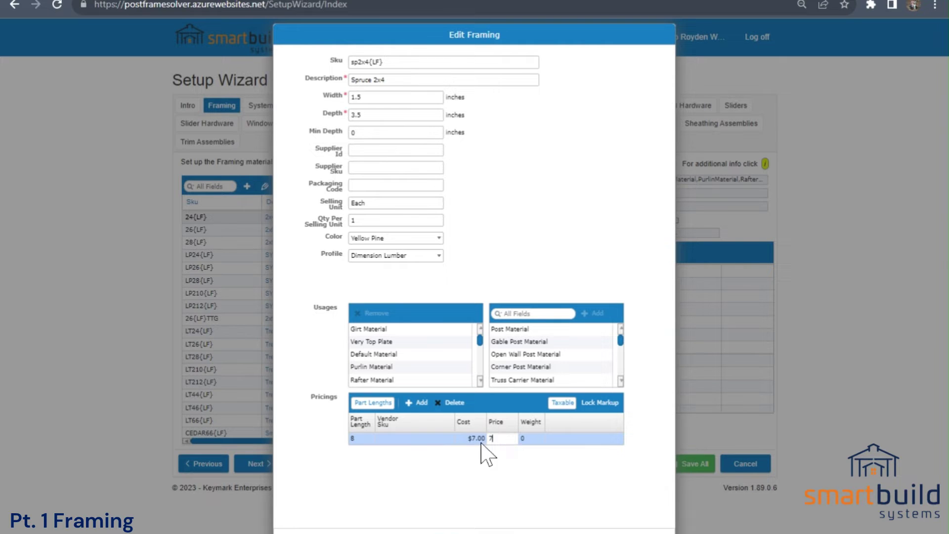
pyautogui.press('Return')
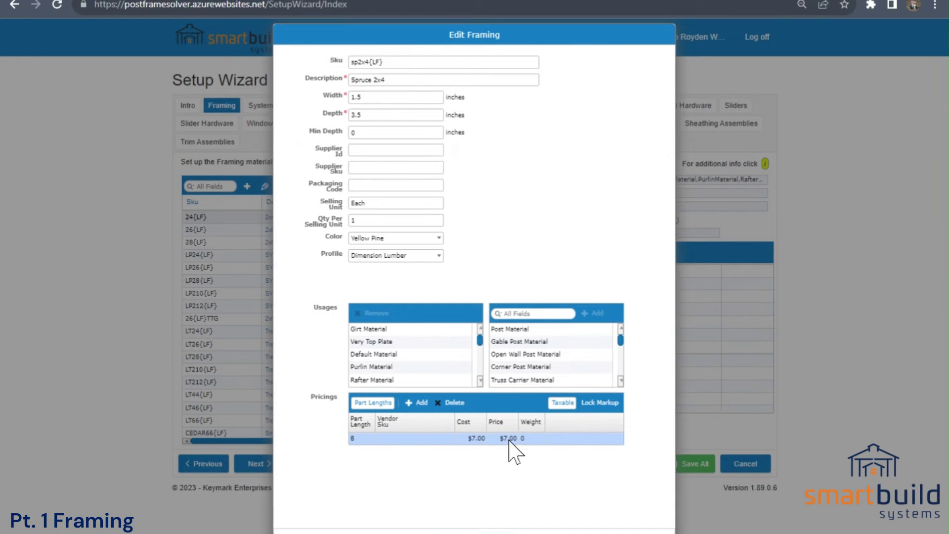
# Set the cost of the 8 part length to $5.00 and its weight to 10.
pyautogui.click(477, 439)
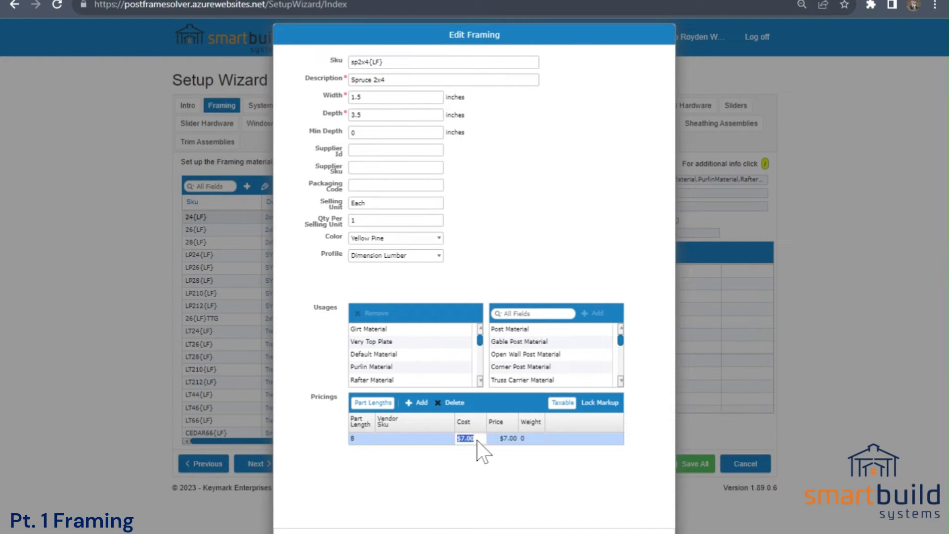
pyautogui.press('Return')
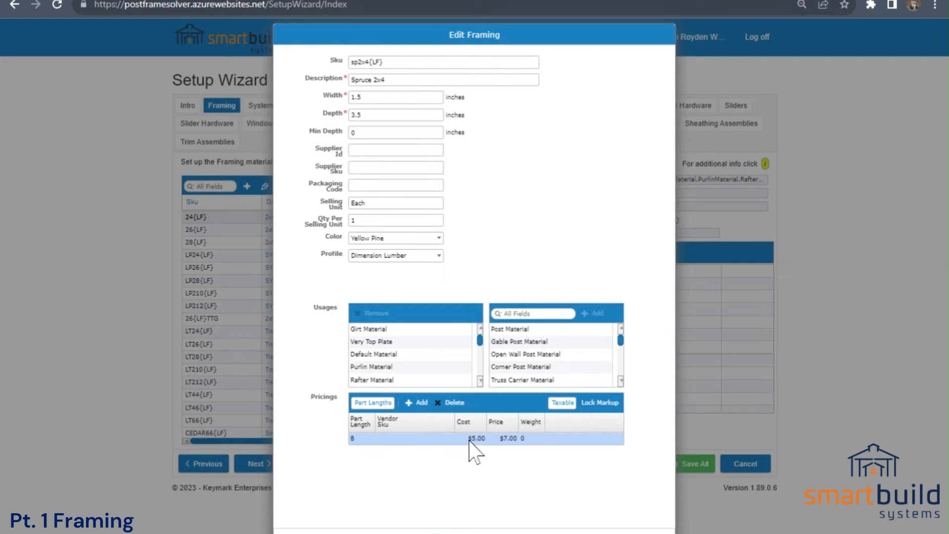
pyautogui.click(504, 439)
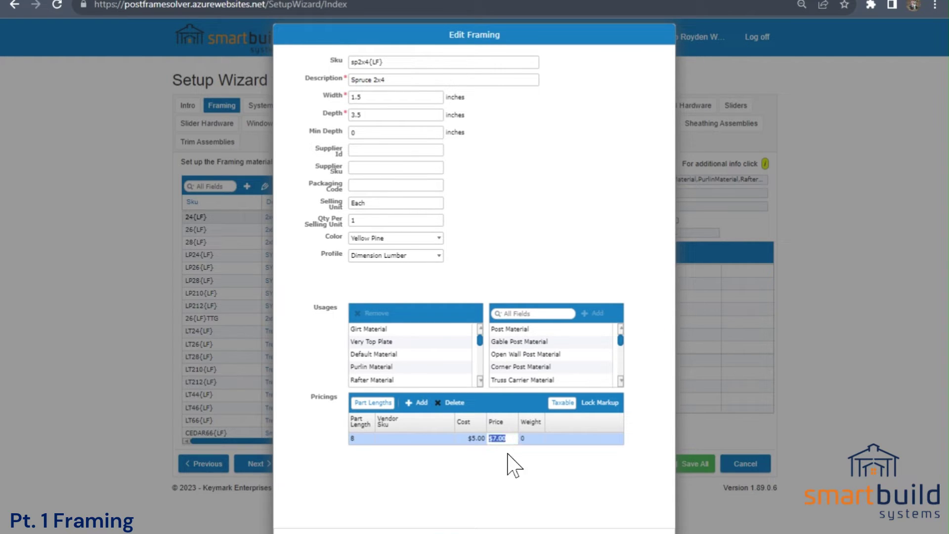
pyautogui.click(514, 460)
pyautogui.click(526, 439)
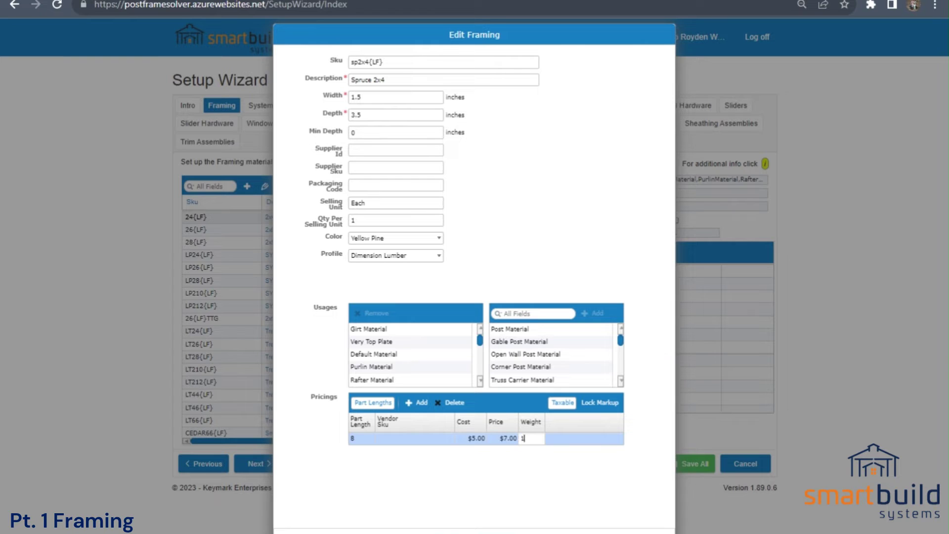
pyautogui.click(532, 463)
# Add a second pricing row with part length 10, and close the Spruce 2x4 dialog without keeping the edits.
pyautogui.click(420, 404)
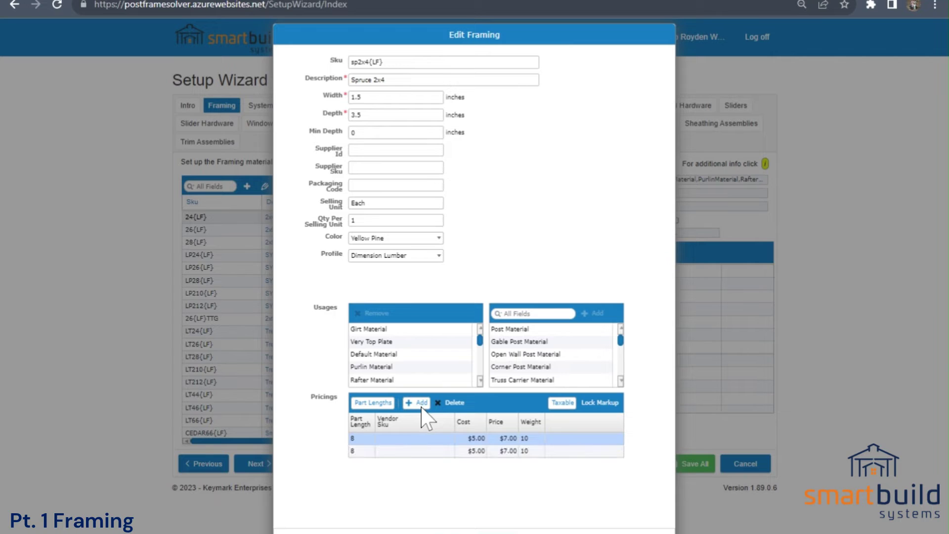
pyautogui.click(354, 450)
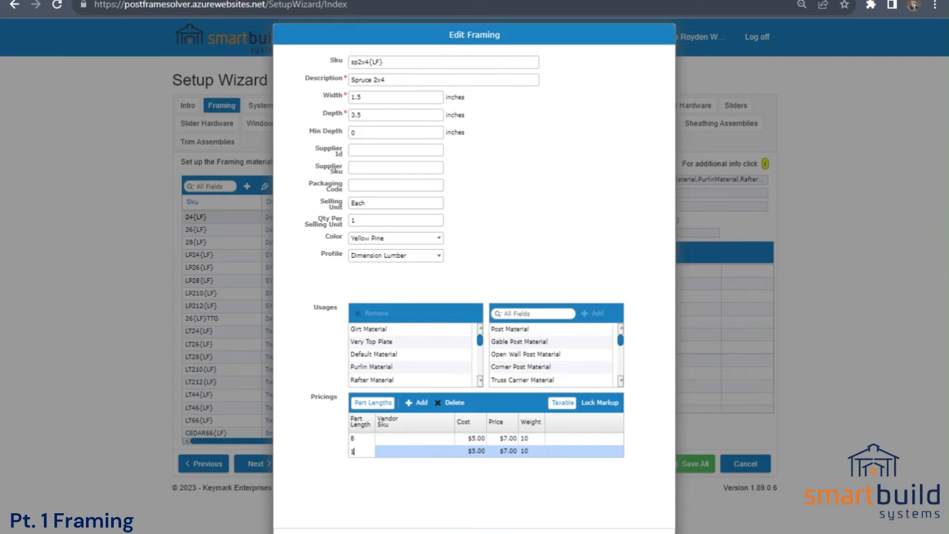
pyautogui.click(474, 451)
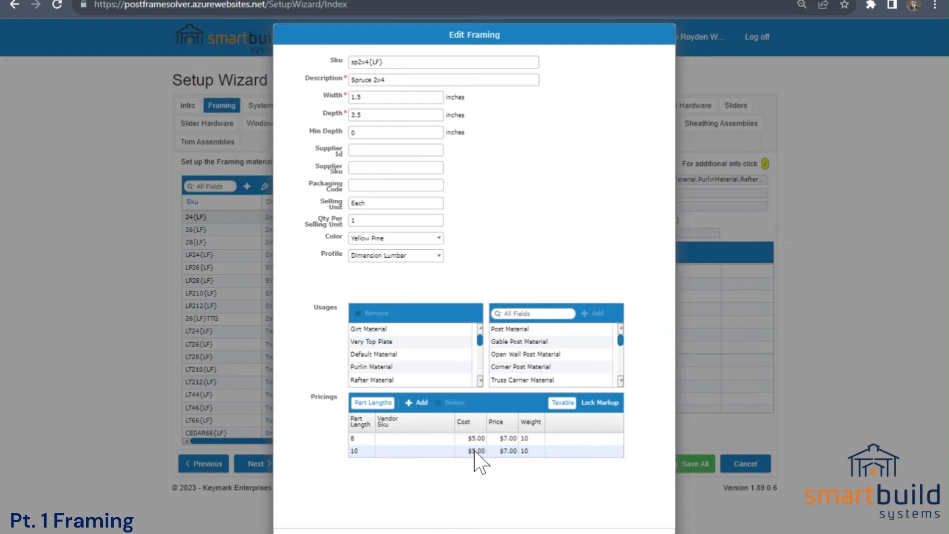
pyautogui.click(504, 482)
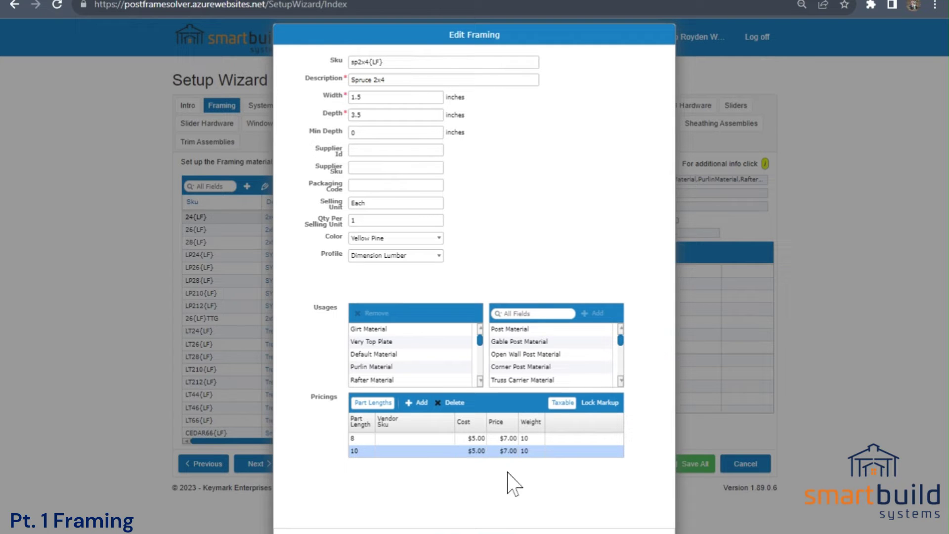
pyautogui.click(447, 519)
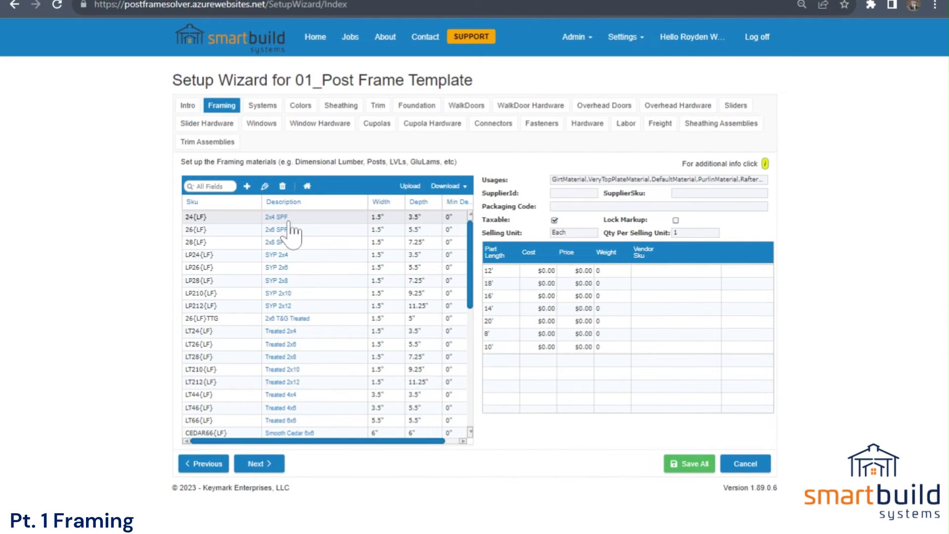
# Open the 2x4 SPF material for editing and delete the 14 part length from its pricing.
pyautogui.click(284, 219)
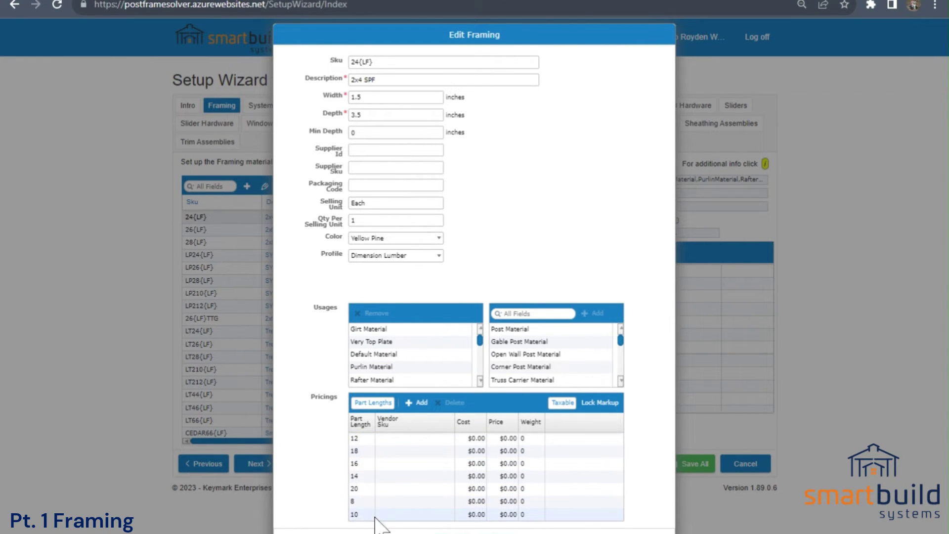
pyautogui.click(390, 489)
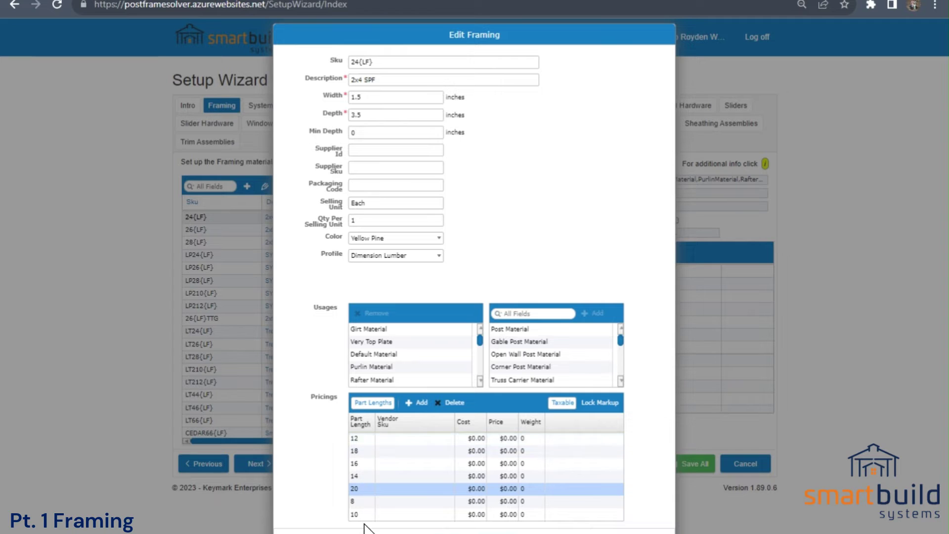
pyautogui.click(365, 475)
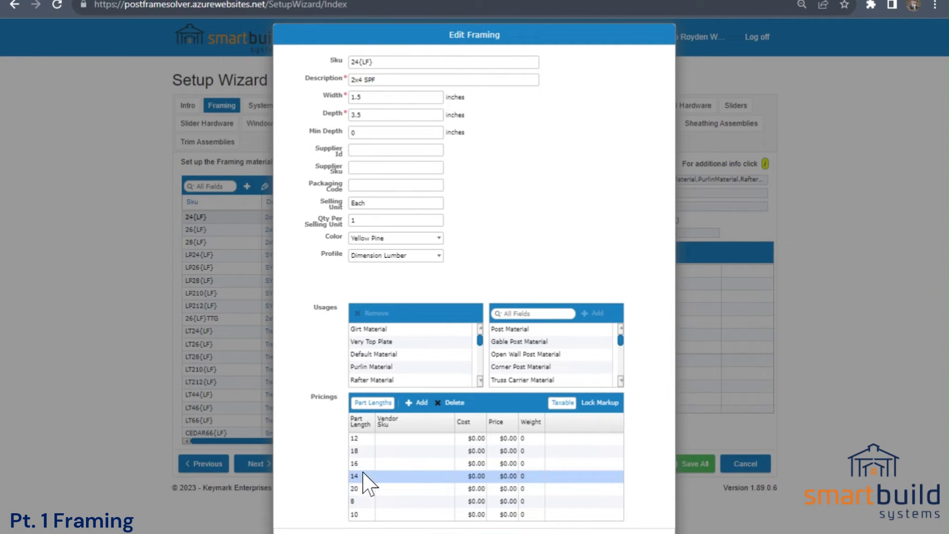
pyautogui.click(458, 403)
pyautogui.click(449, 120)
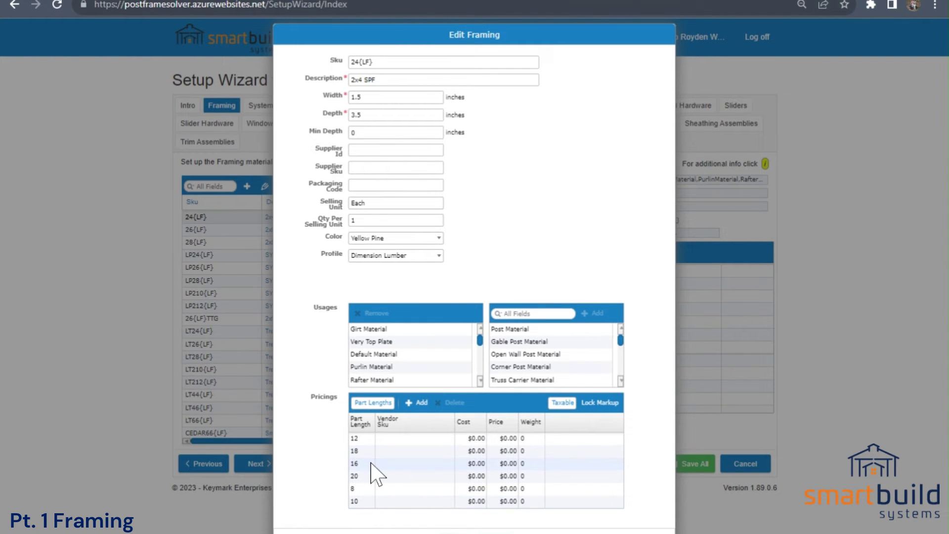
# Check the cost and price cells of the 12 and 18 part lengths, and re-enter 1.5 inches as the 2x4 SPF width.
pyautogui.click(480, 439)
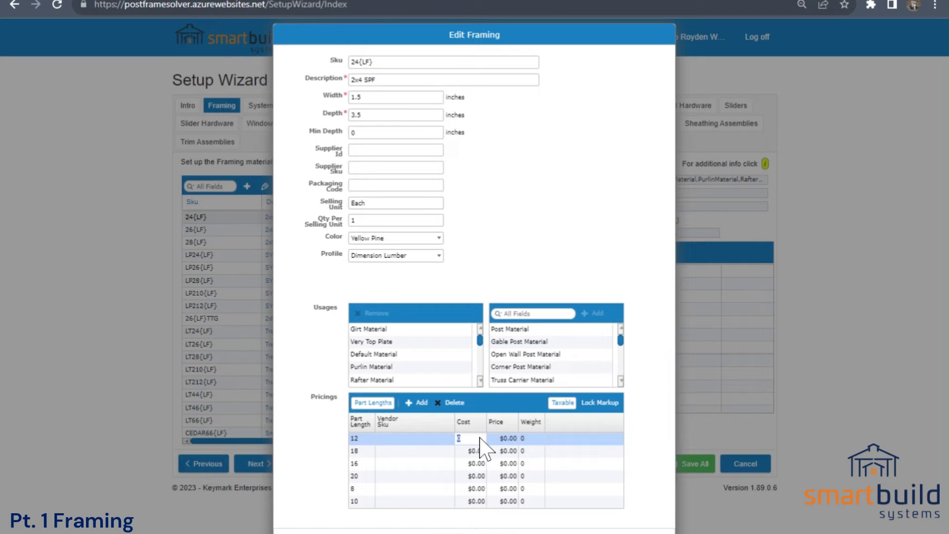
pyautogui.click(482, 451)
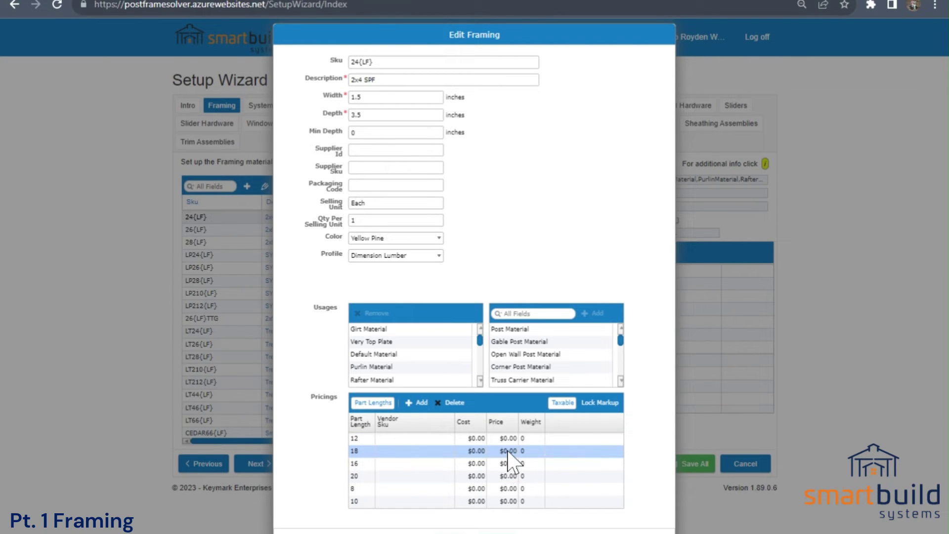
pyautogui.click(475, 451)
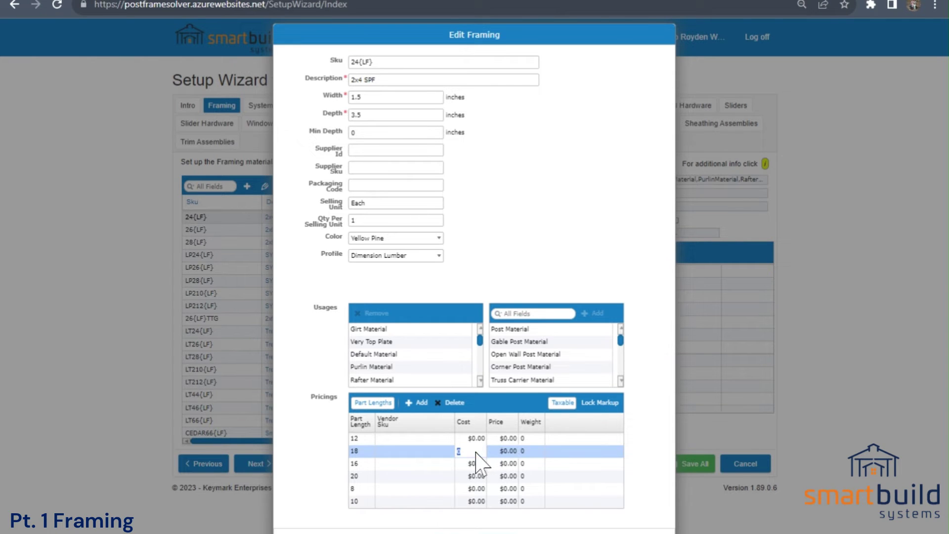
pyautogui.click(503, 451)
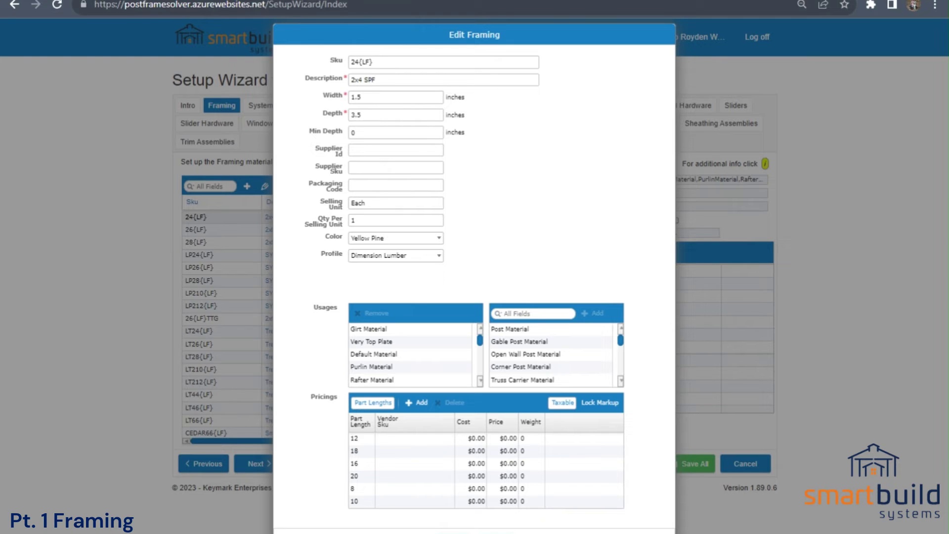
pyautogui.click(356, 90)
pyautogui.write('1.5')
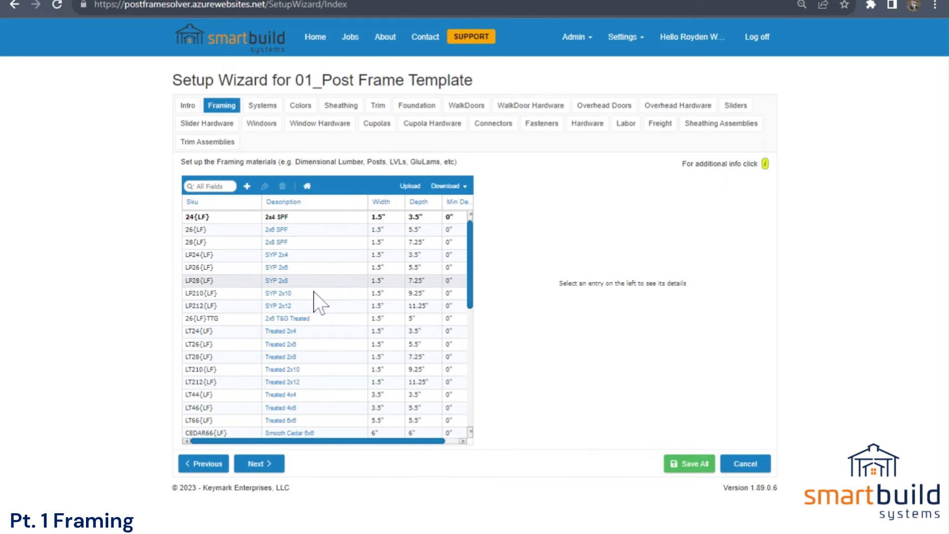
# Open the Treated 6x6 material and check its width and depth values.
pyautogui.scroll(-2, 471, 291)
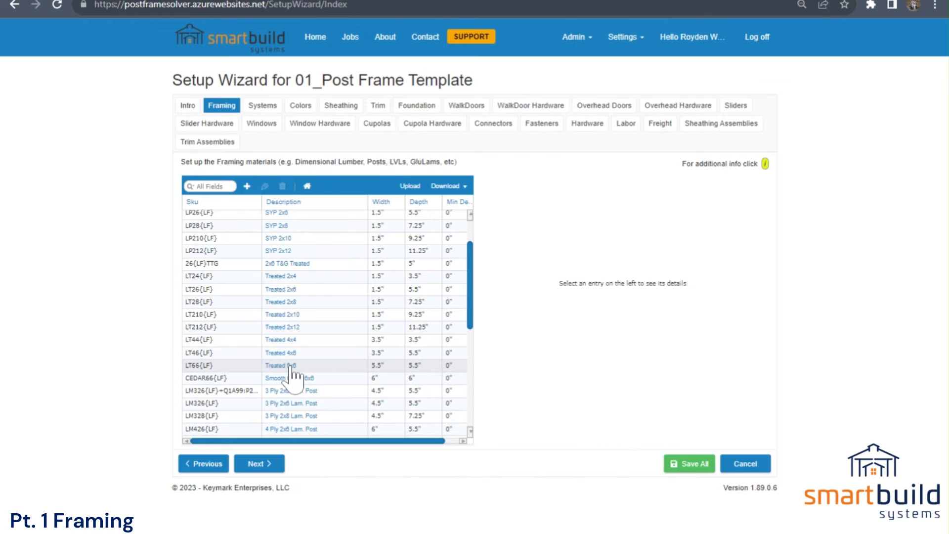
pyautogui.click(293, 366)
pyautogui.doubleClick(294, 368)
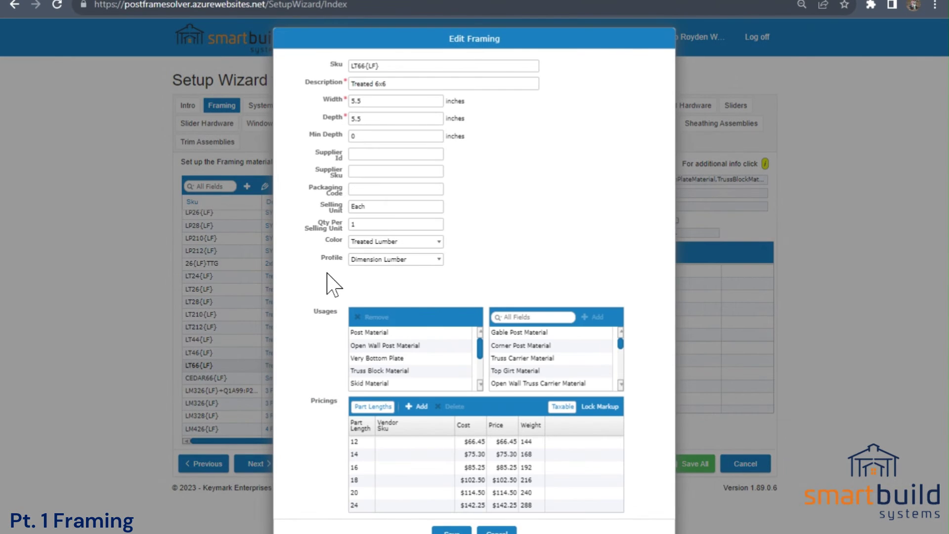
pyautogui.doubleClick(356, 100)
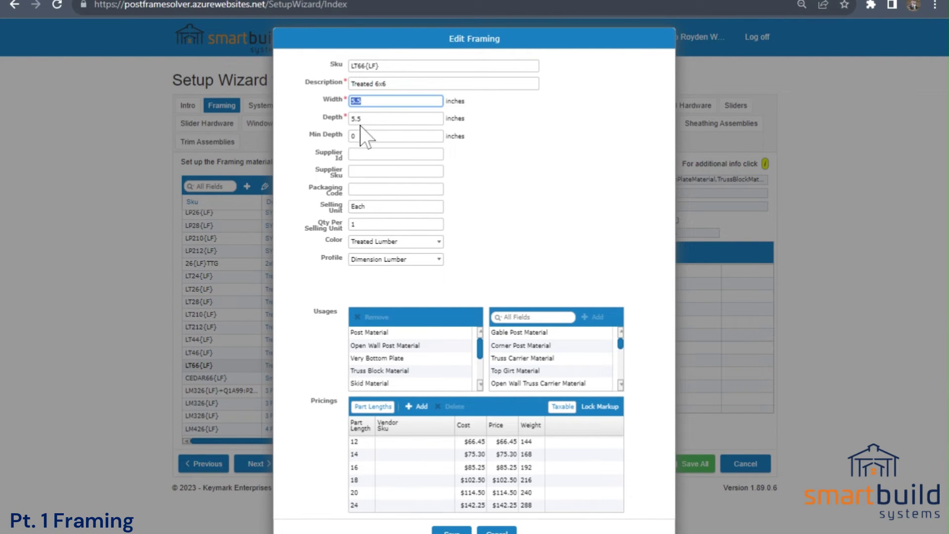
pyautogui.moveTo(362, 119); pyautogui.dragTo(353, 119)
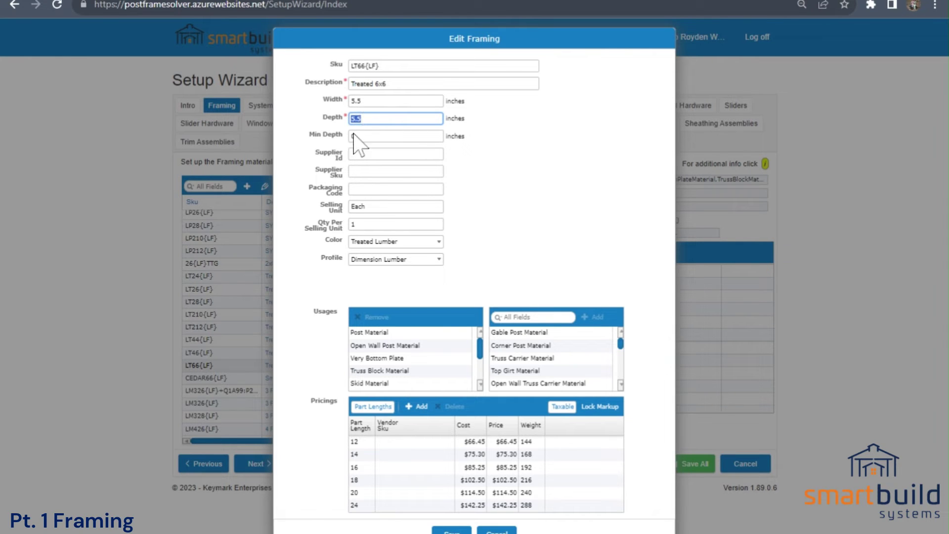
# Check the description and SKU of the Treated 6x6 material.
pyautogui.click(368, 83)
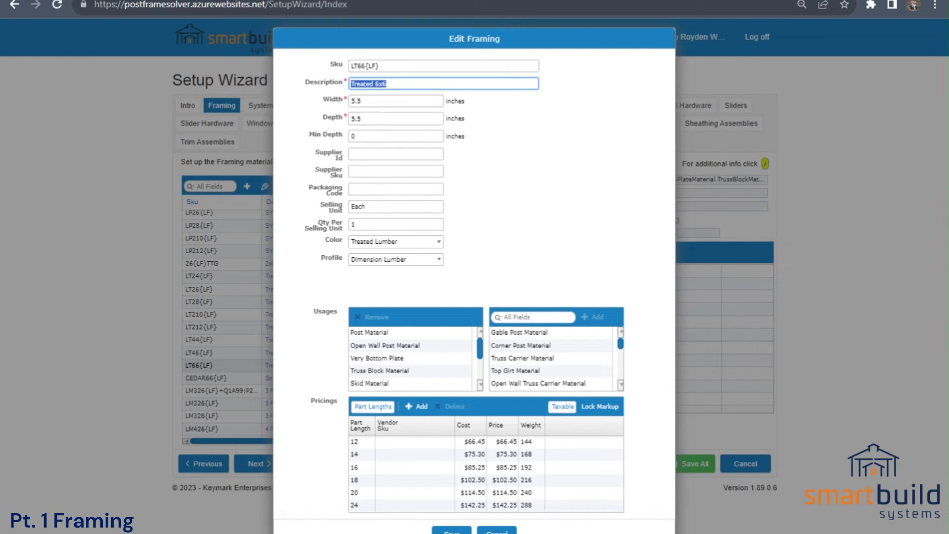
pyautogui.click(357, 66)
pyautogui.doubleClick(357, 66)
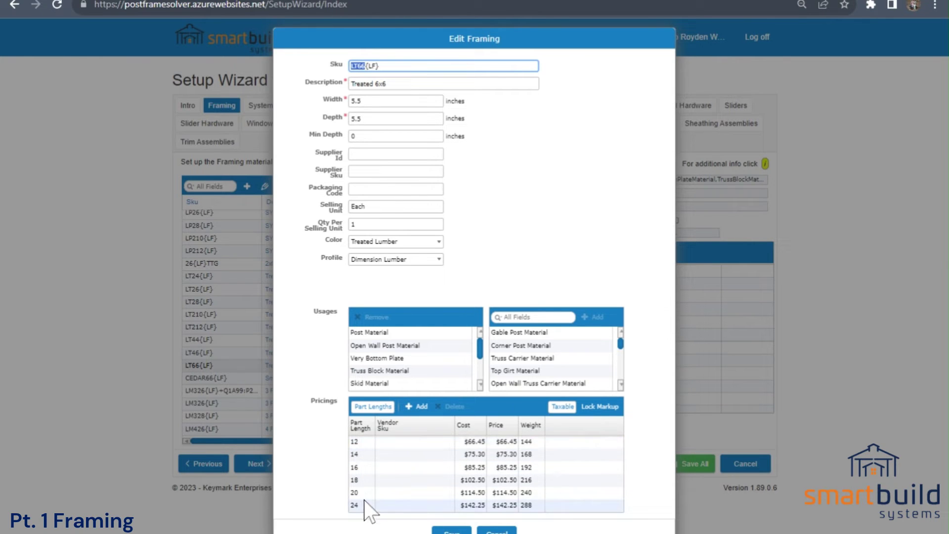
# Add part lengths 26, 28 and 30 to the Treated 6x6 pricing and save the material.
pyautogui.click(417, 406)
pyautogui.scroll(-1, 370, 487)
pyautogui.click(357, 511)
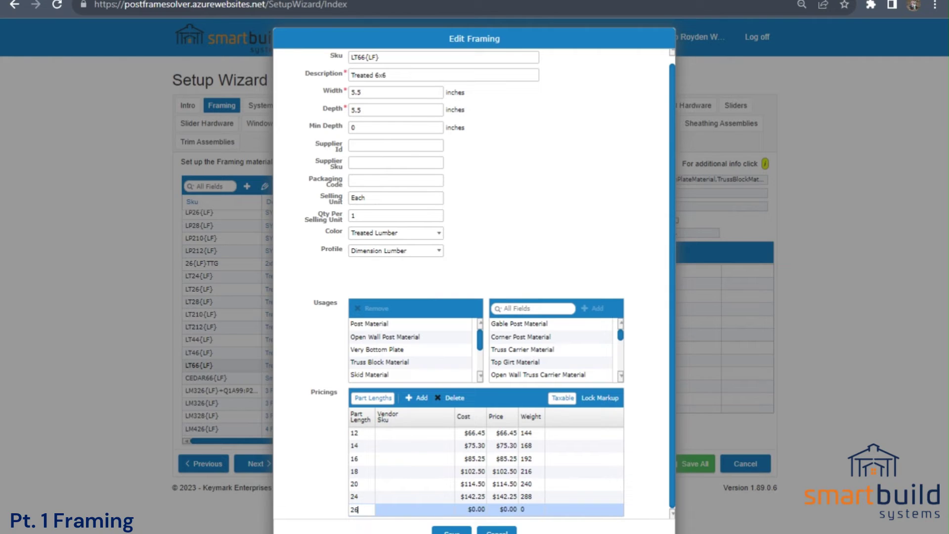
pyautogui.click(381, 519)
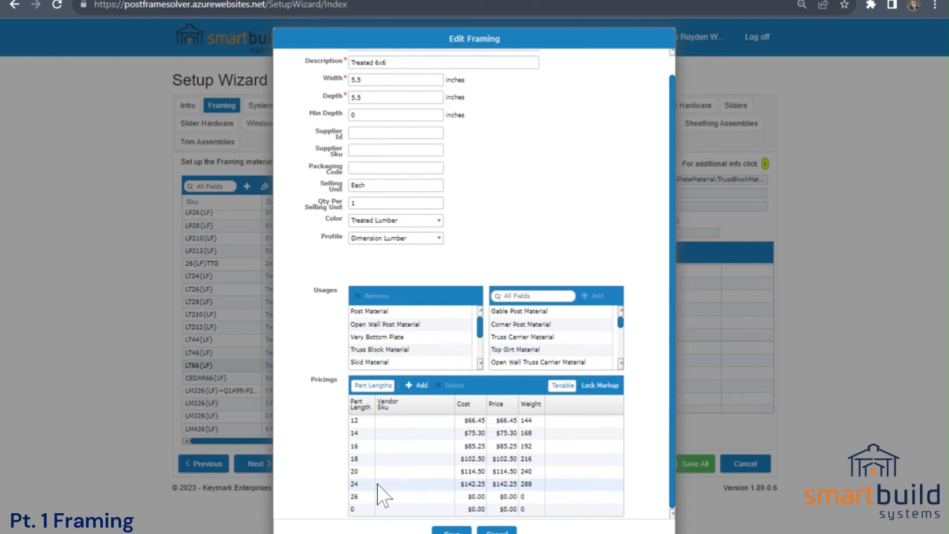
pyautogui.click(361, 509)
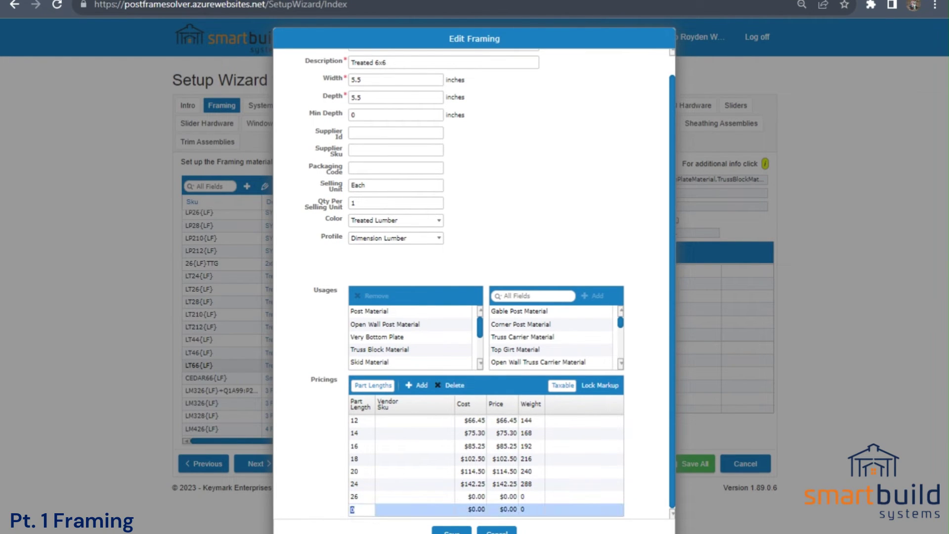
pyautogui.write('28')
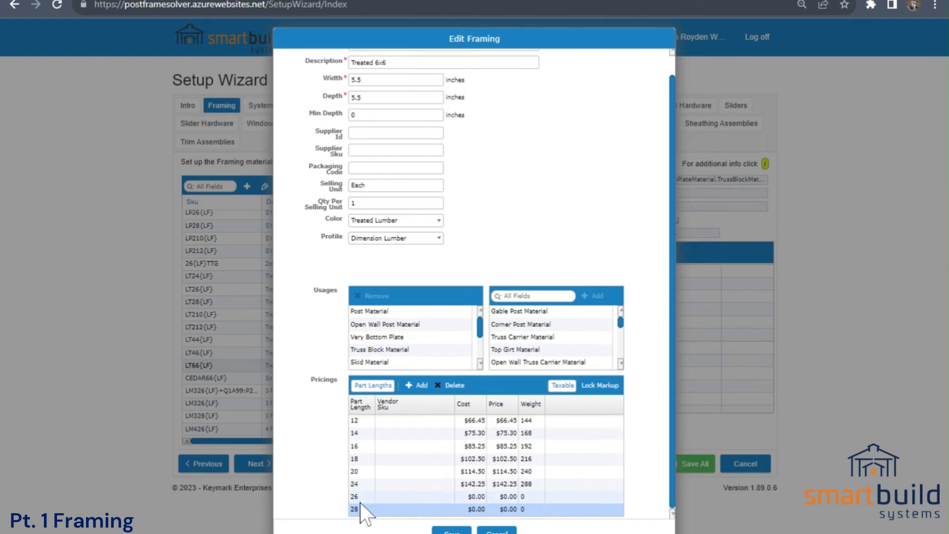
pyautogui.click(422, 385)
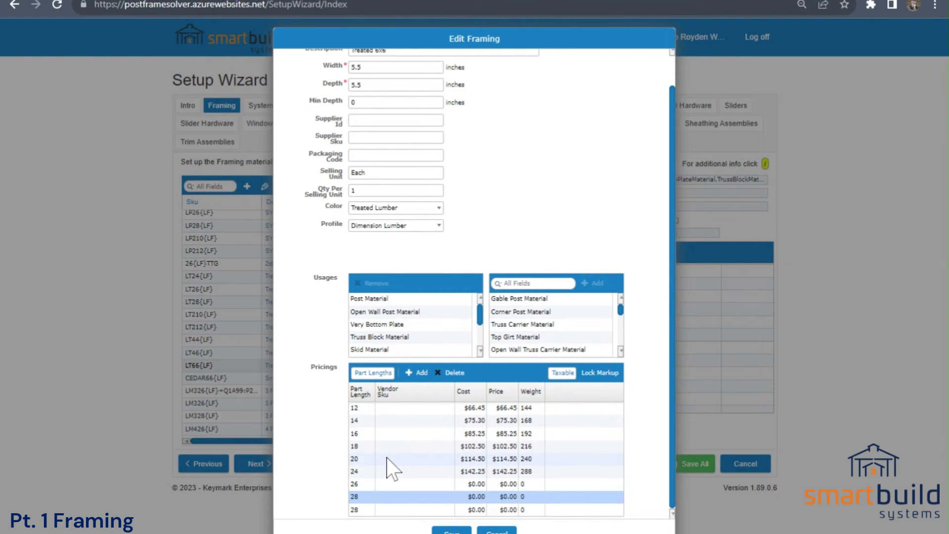
pyautogui.click(355, 496)
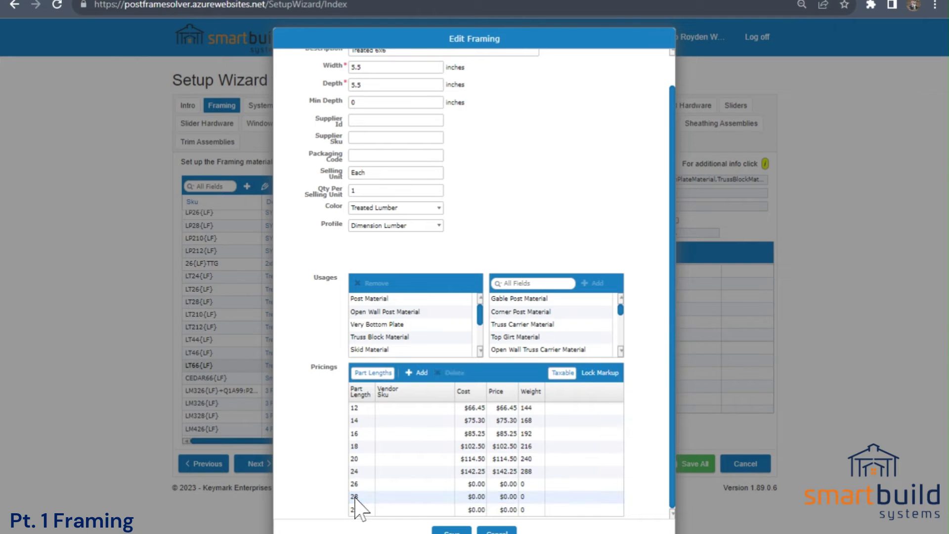
pyautogui.click(358, 509)
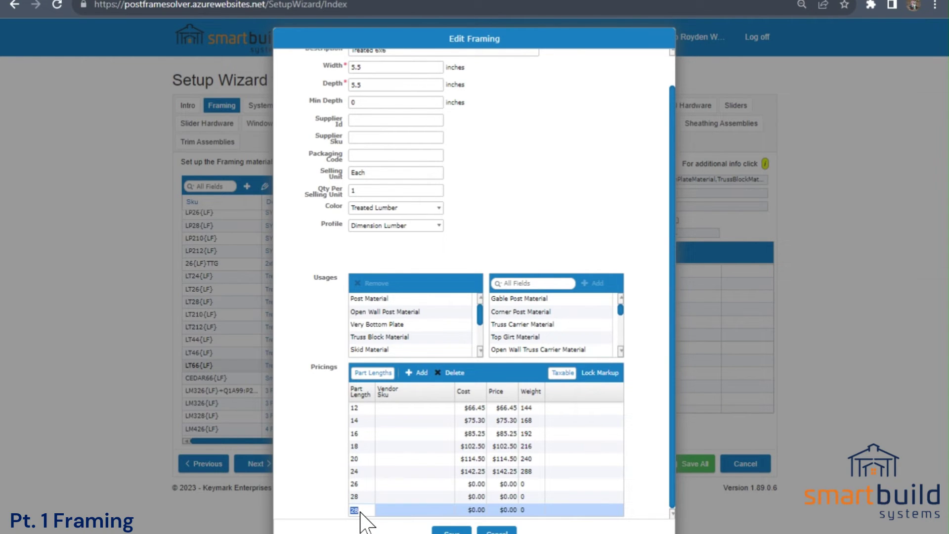
pyautogui.write('30')
pyautogui.click(451, 531)
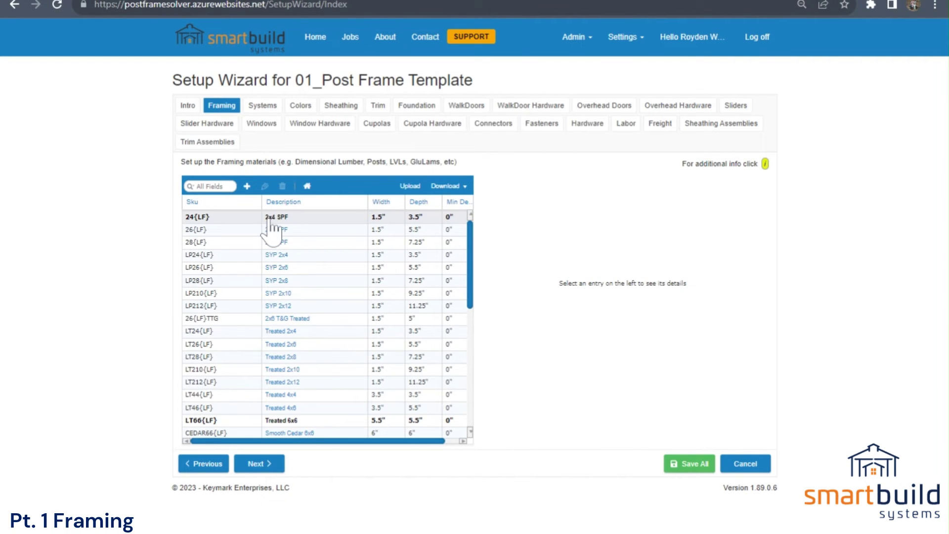
# Look through the framing materials list and download it as a CSV file.
pyautogui.scroll(-3, 282, 277)
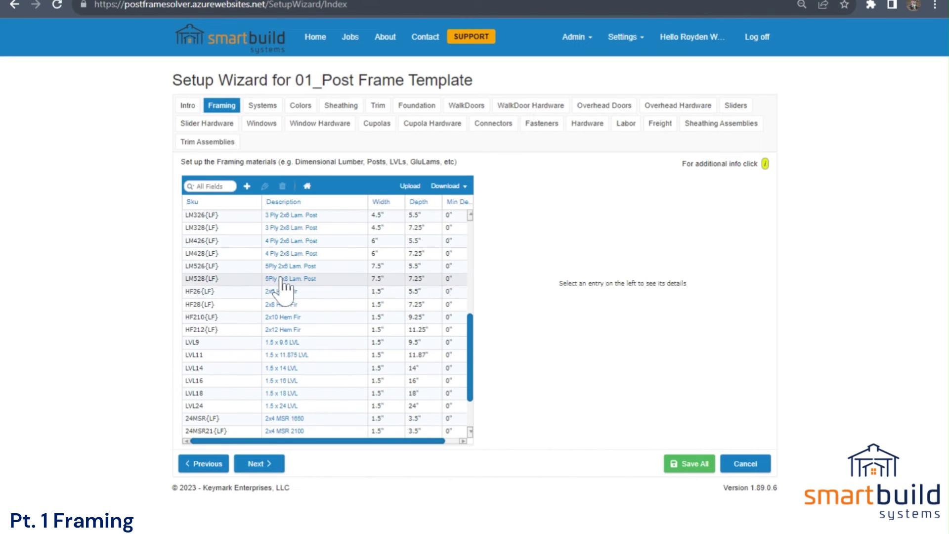
pyautogui.scroll(5, 296, 281)
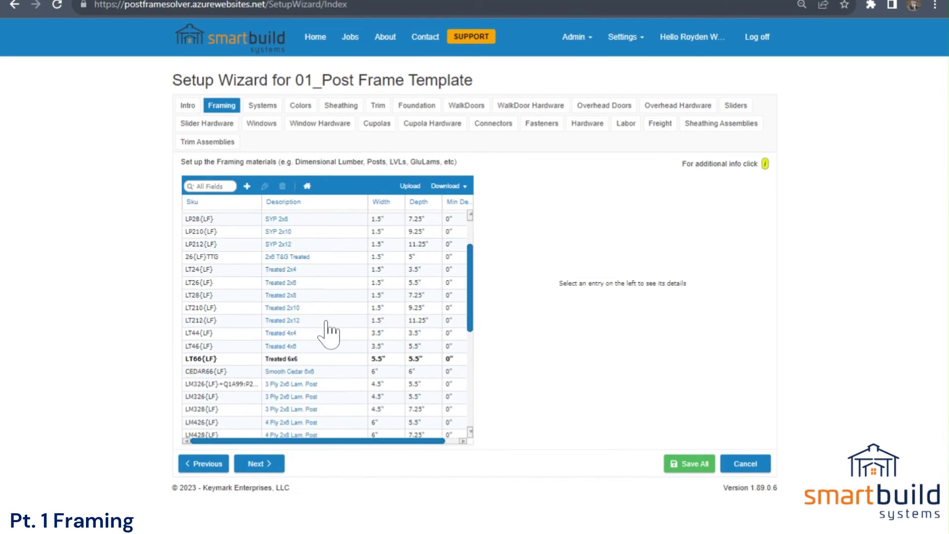
pyautogui.moveTo(472, 268); pyautogui.dragTo(479, 346)
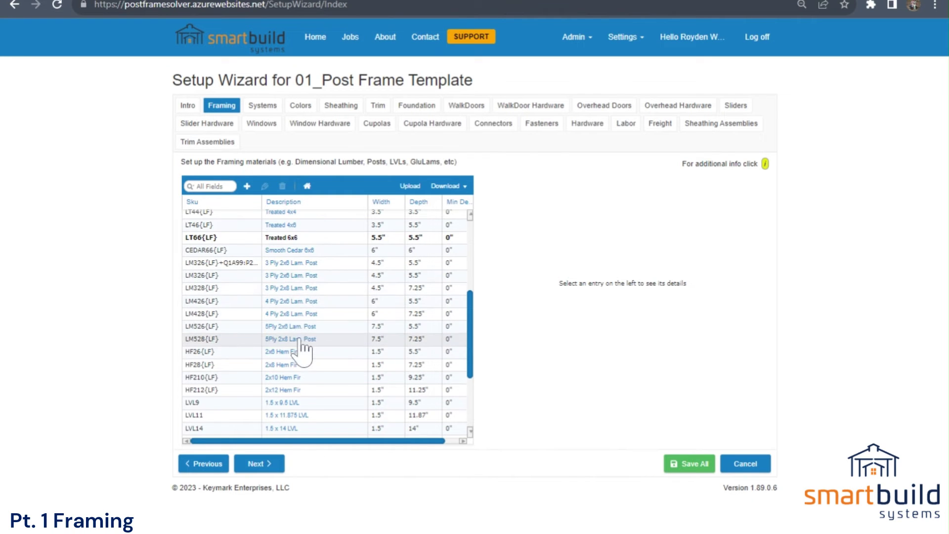
pyautogui.scroll(-3, 303, 348)
pyautogui.scroll(6, 302, 348)
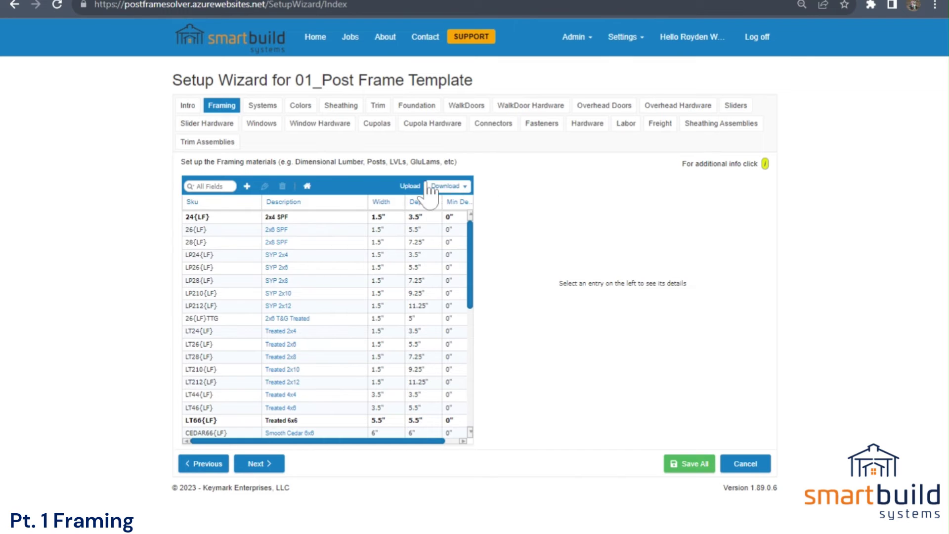
pyautogui.click(459, 192)
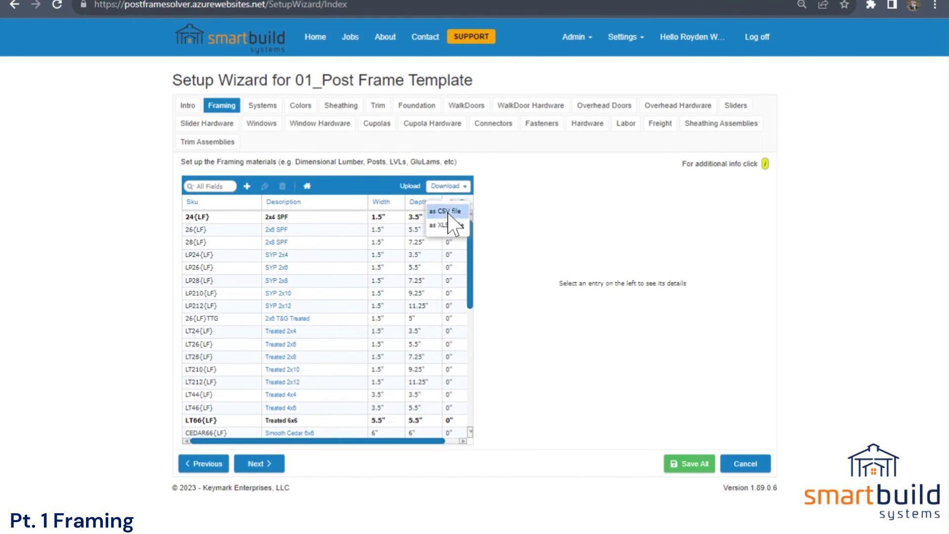
pyautogui.click(442, 209)
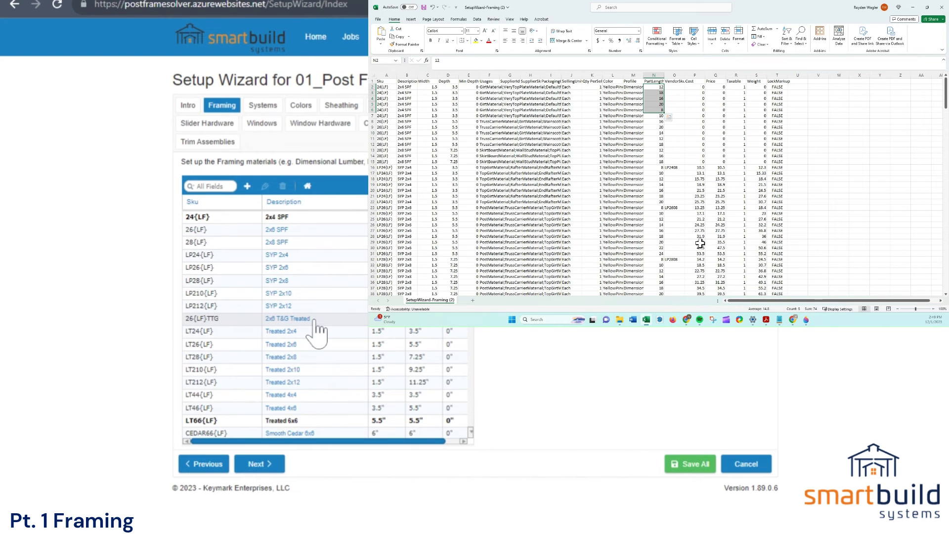
# Check the 2x4 SPF part lengths against the spreadsheet, and open the 1.5 x 9.5 LVL material to examine its SKU.
pyautogui.doubleClick(310, 219)
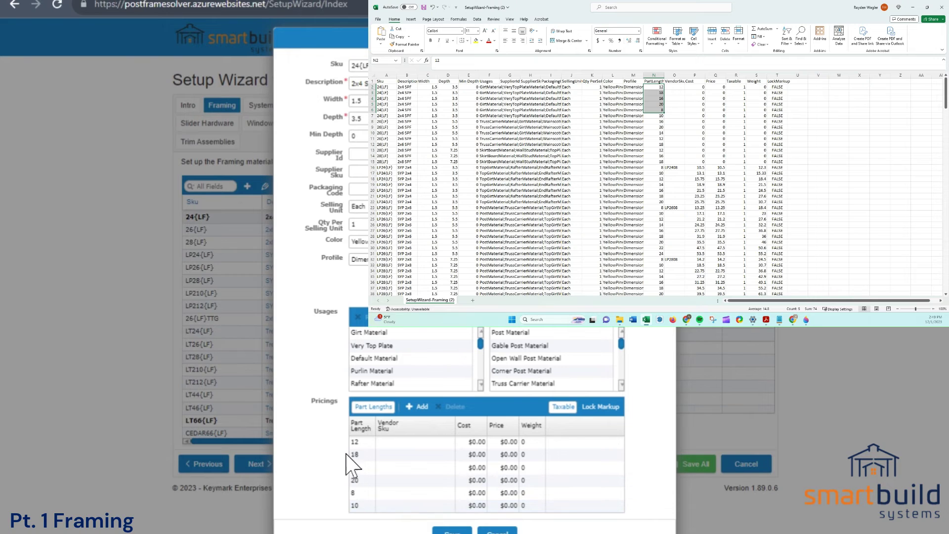
pyautogui.click(497, 530)
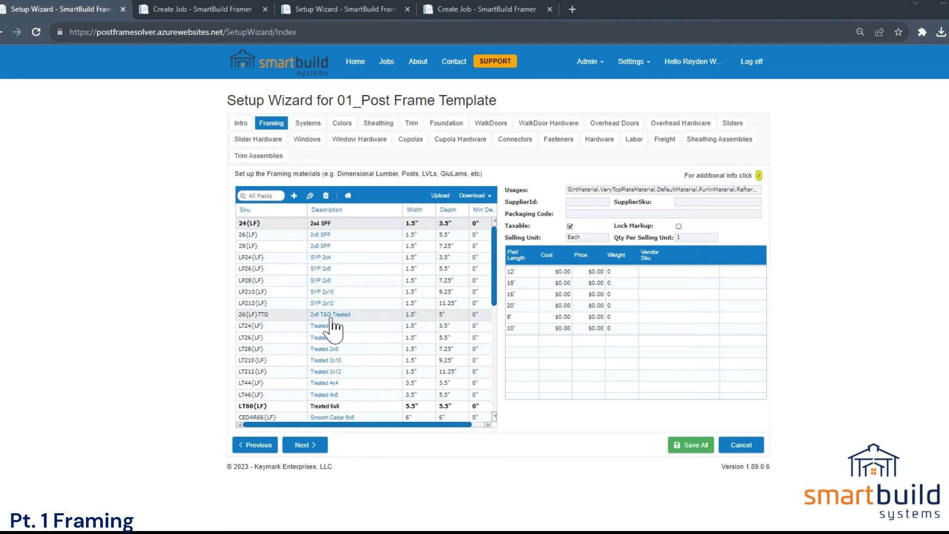
pyautogui.scroll(-5, 333, 326)
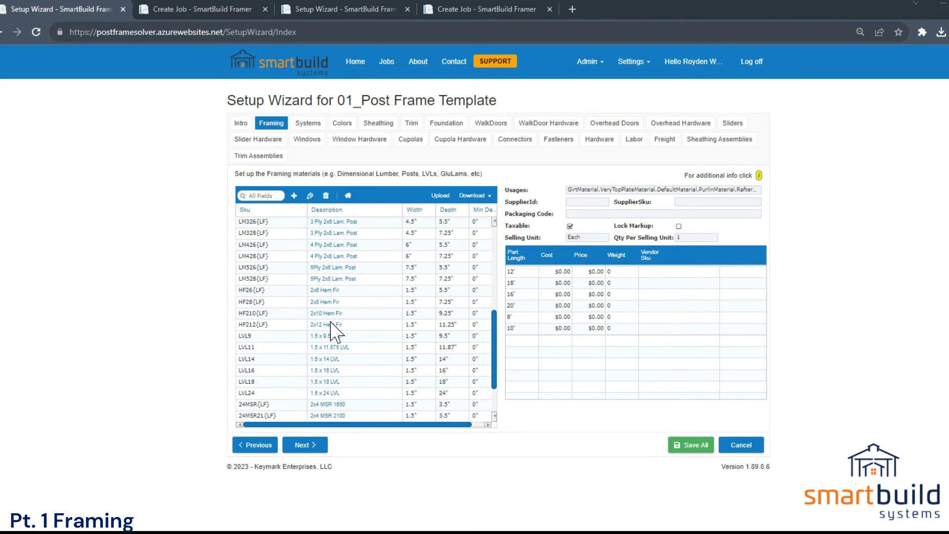
pyautogui.doubleClick(325, 336)
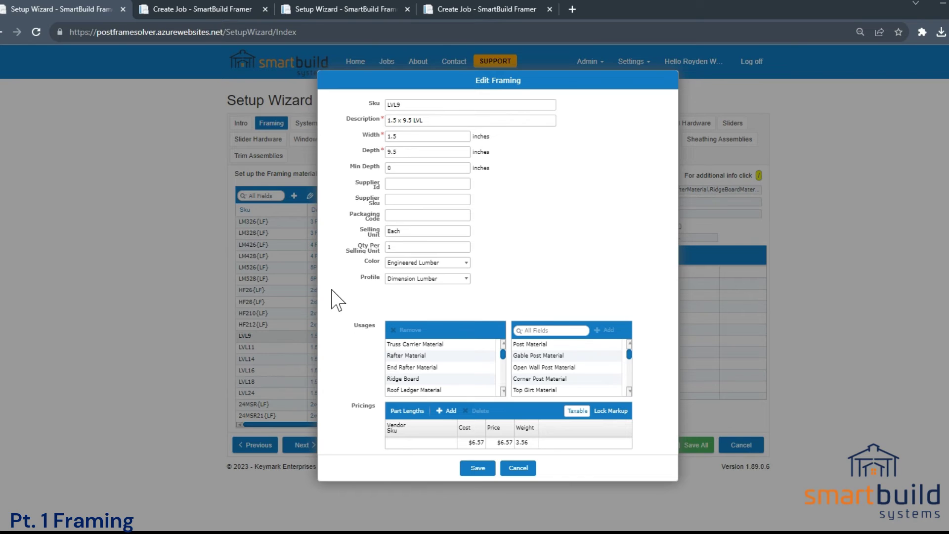
pyautogui.doubleClick(393, 105)
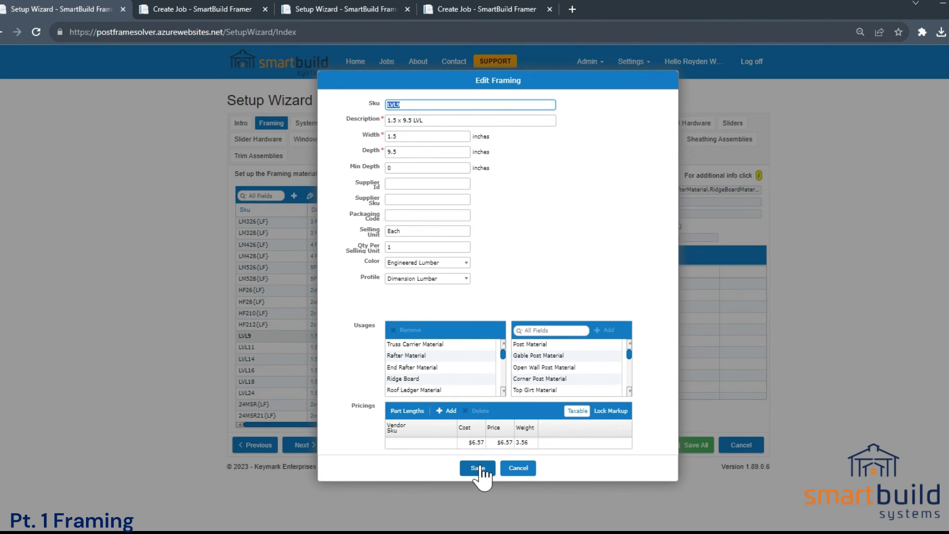
# In the open Create Job page, set the truss carrier material to 1.5 x 9.5 LVL and update the building.
pyautogui.click(218, 8)
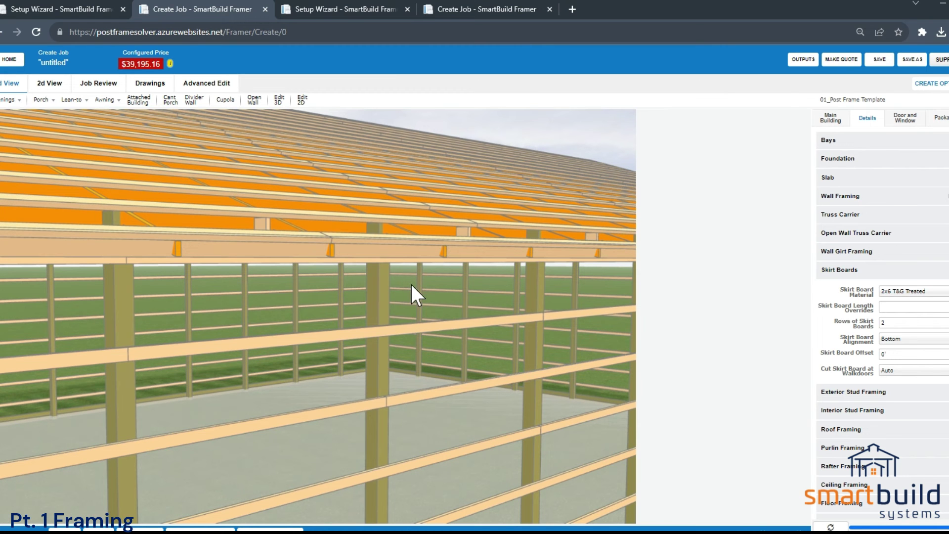
pyautogui.click(839, 269)
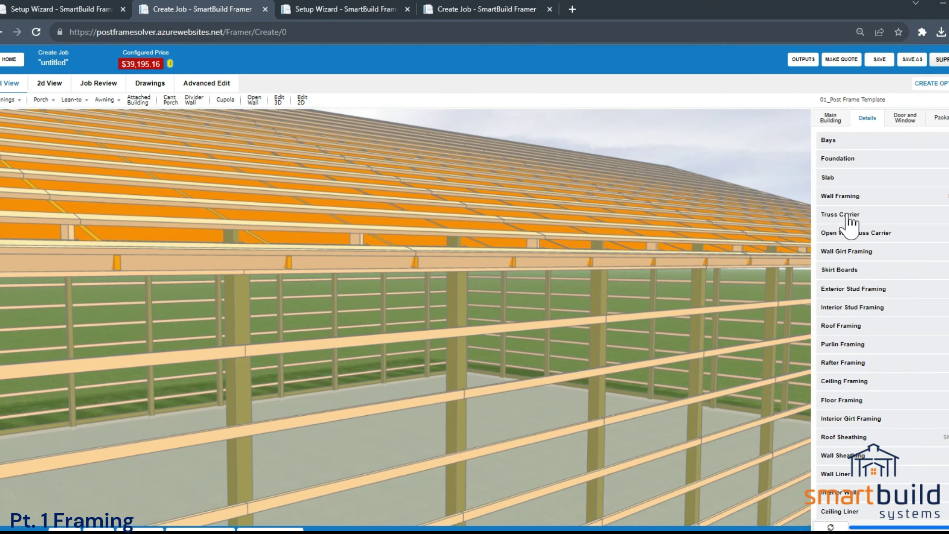
pyautogui.click(847, 215)
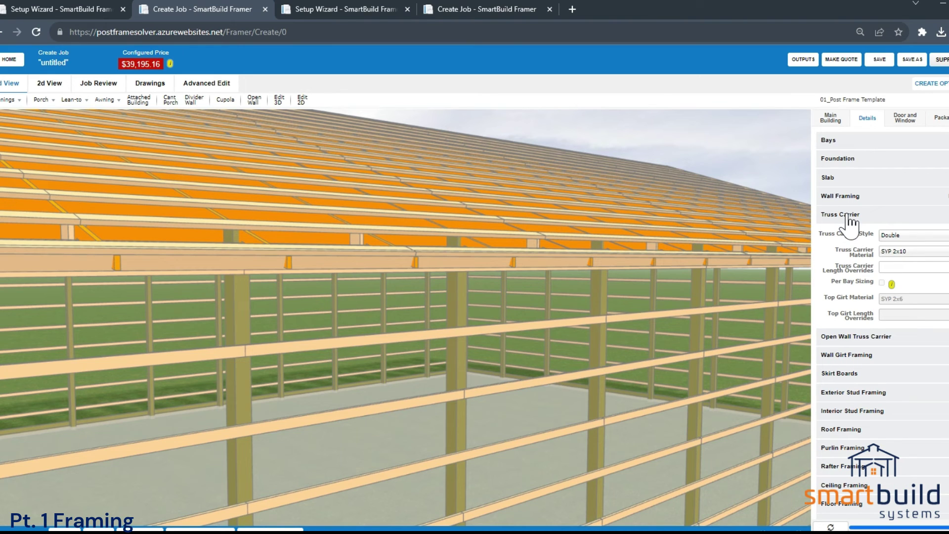
pyautogui.click(904, 252)
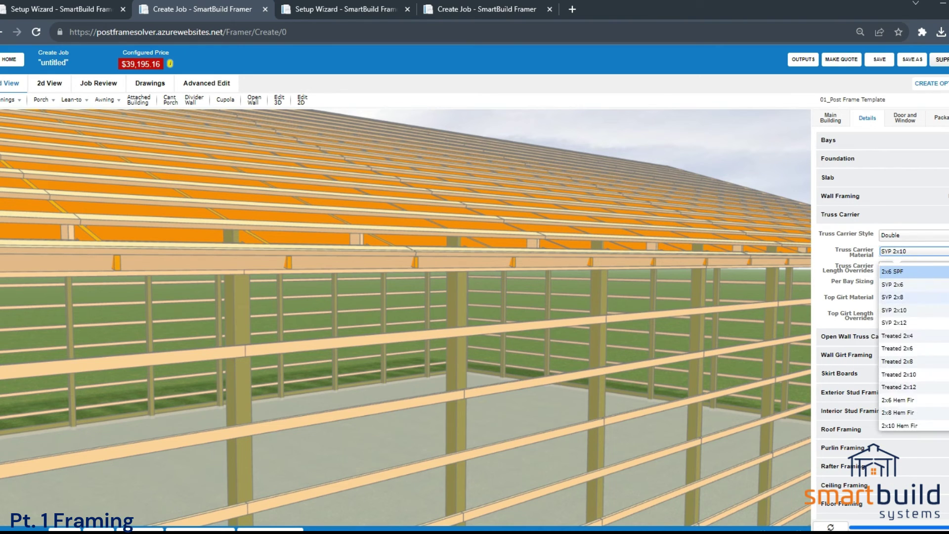
pyautogui.scroll(-2, 913, 401)
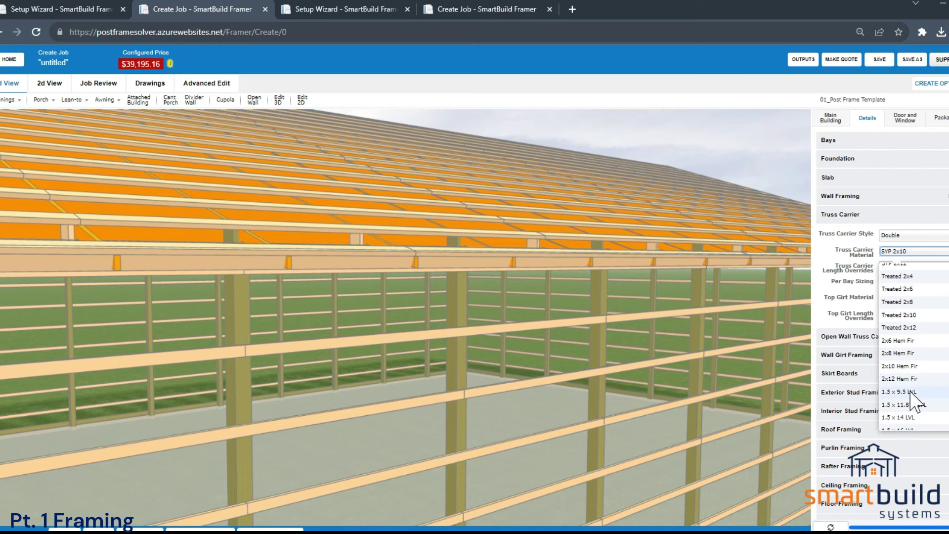
pyautogui.click(907, 392)
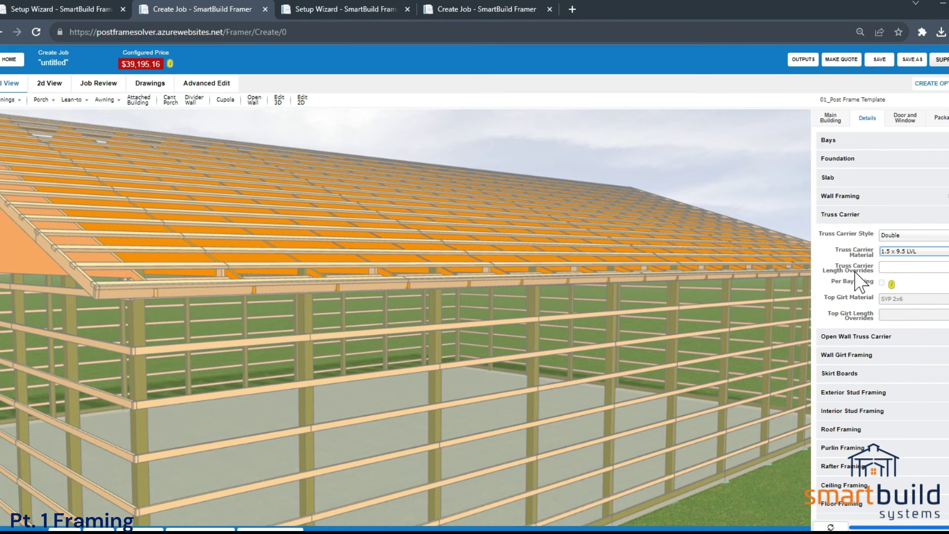
pyautogui.click(899, 267)
pyautogui.click(775, 479)
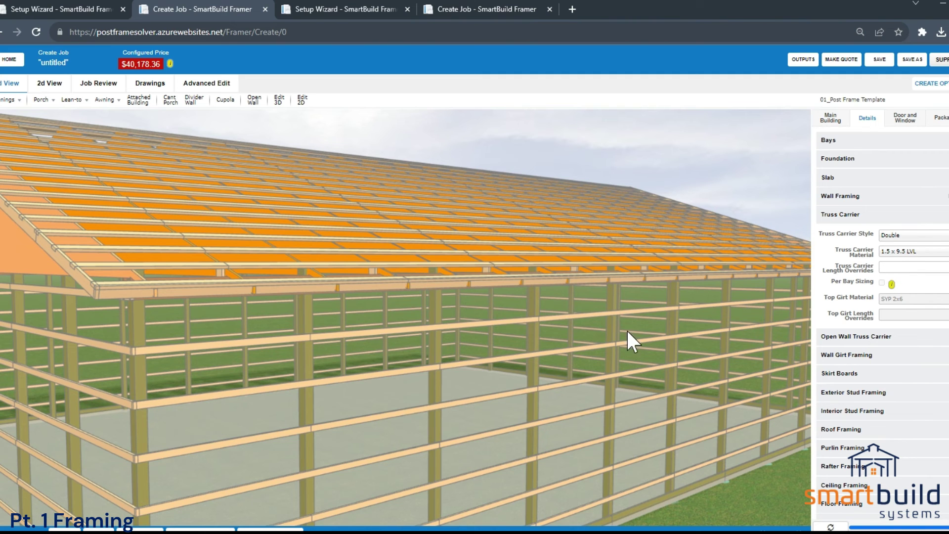
# Inspect the truss carrier in the 3D model and open the EXT-3 wall drawing to see its part lengths.
pyautogui.scroll(10, 564, 348)
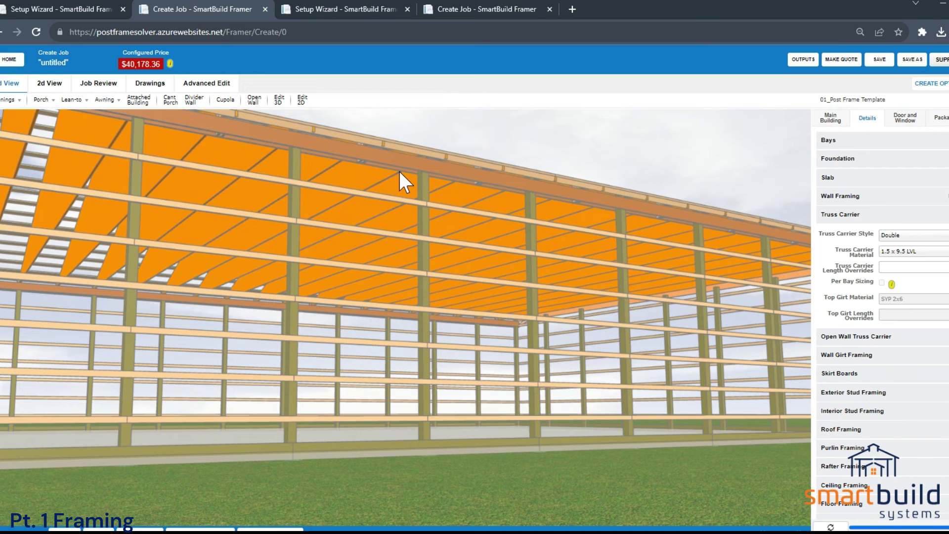
pyautogui.click(143, 84)
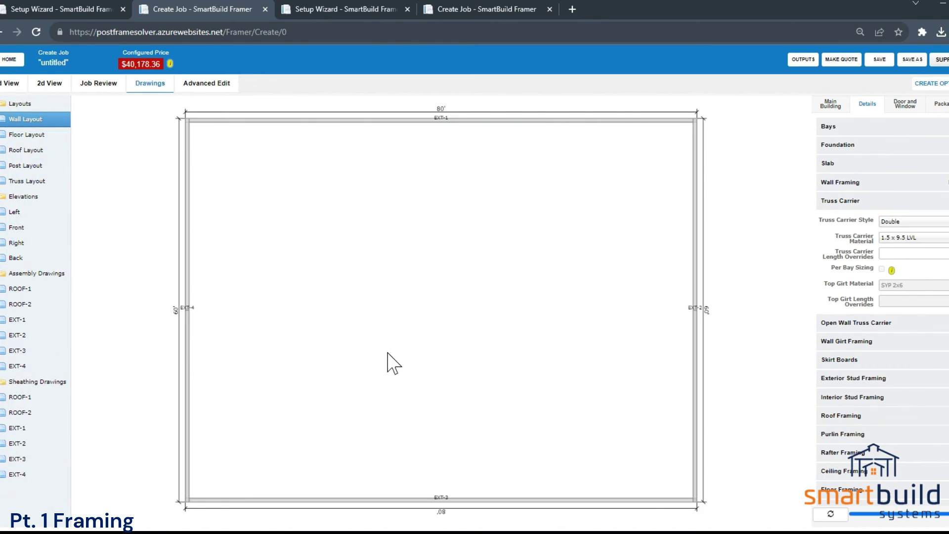
pyautogui.moveTo(388, 362); pyautogui.dragTo(391, 244)
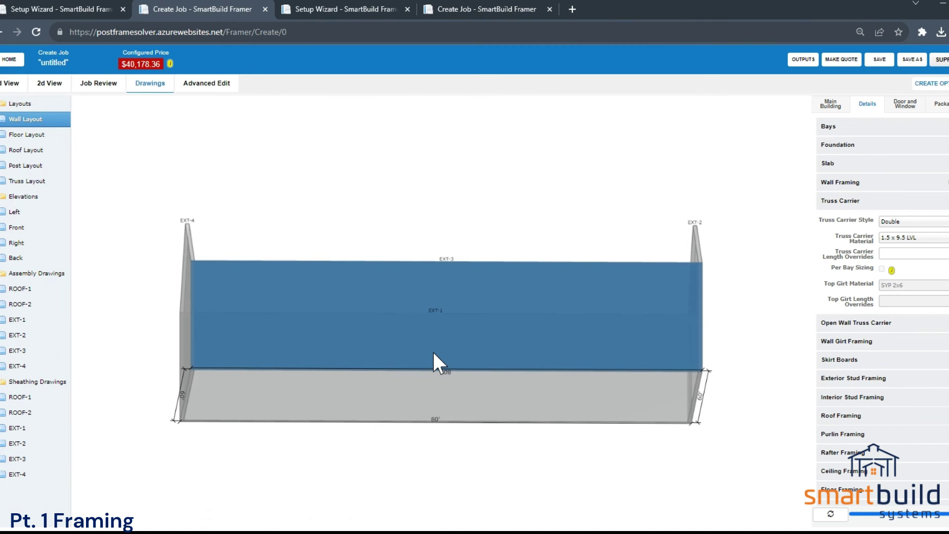
pyautogui.click(433, 353)
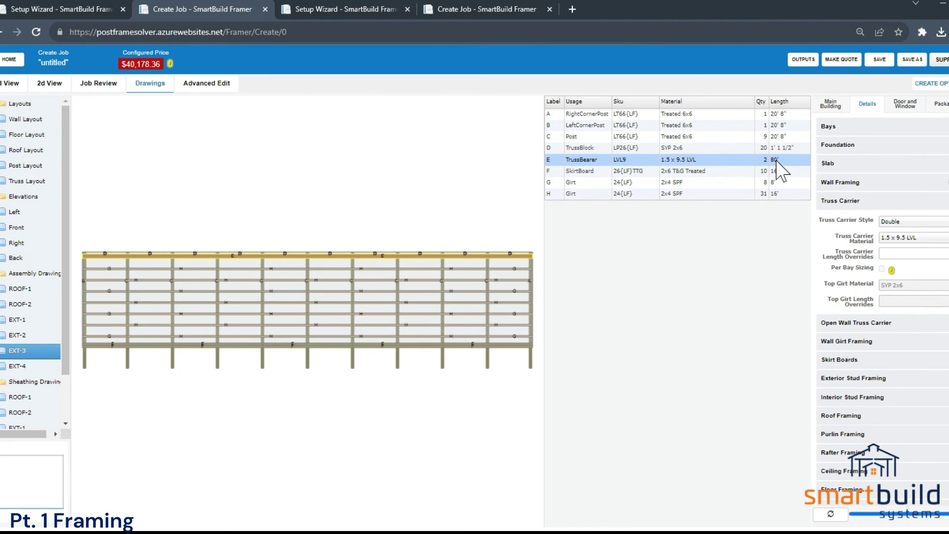
# Set the truss carrier length override to 16 and update the building.
pyautogui.click(889, 253)
pyautogui.write('16')
pyautogui.click(844, 516)
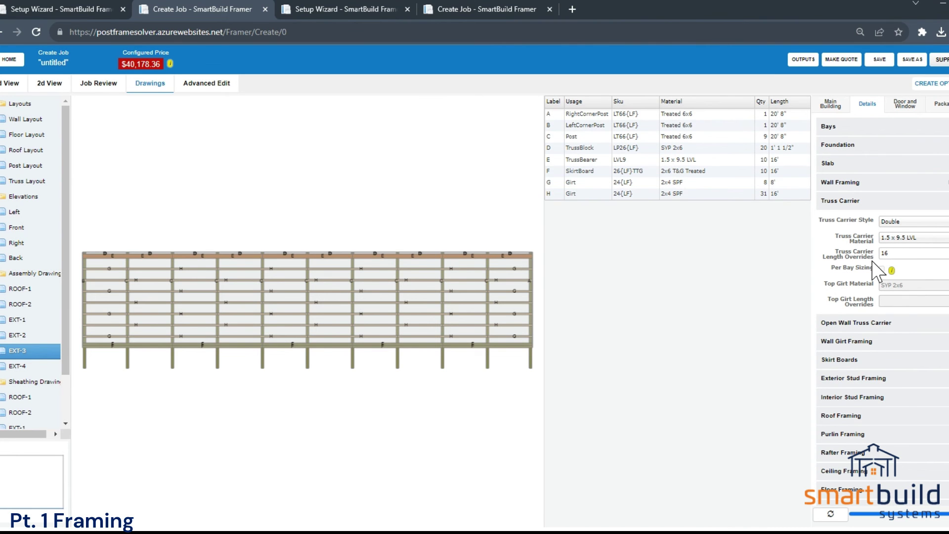
# Set the truss carrier length overrides to 8,10,16,20 and update the building.
pyautogui.doubleClick(883, 255)
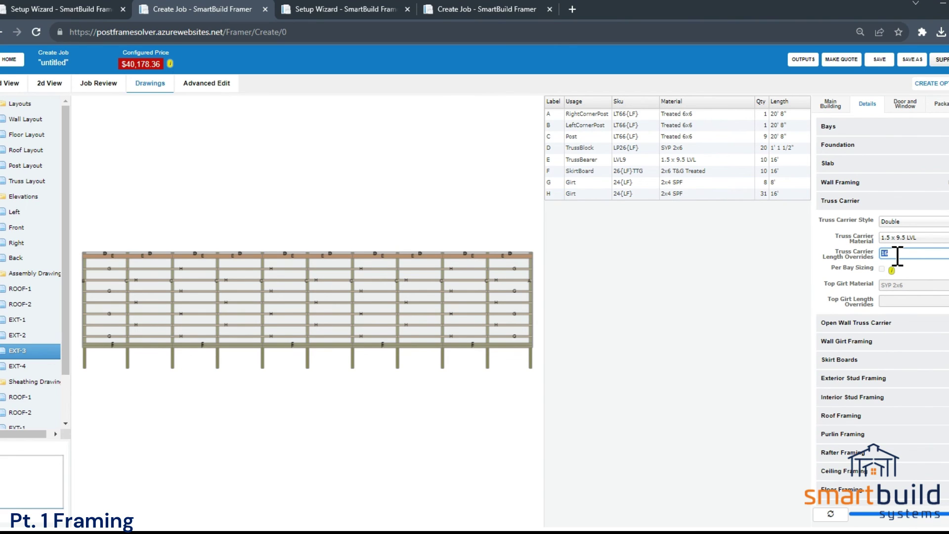
pyautogui.write('8')
pyautogui.write(',10,')
pyautogui.write('15')
pyautogui.write(',20')
pyautogui.moveTo(919, 252); pyautogui.dragTo(884, 254)
pyautogui.click(884, 254)
pyautogui.doubleClick(903, 252)
pyautogui.click(914, 280)
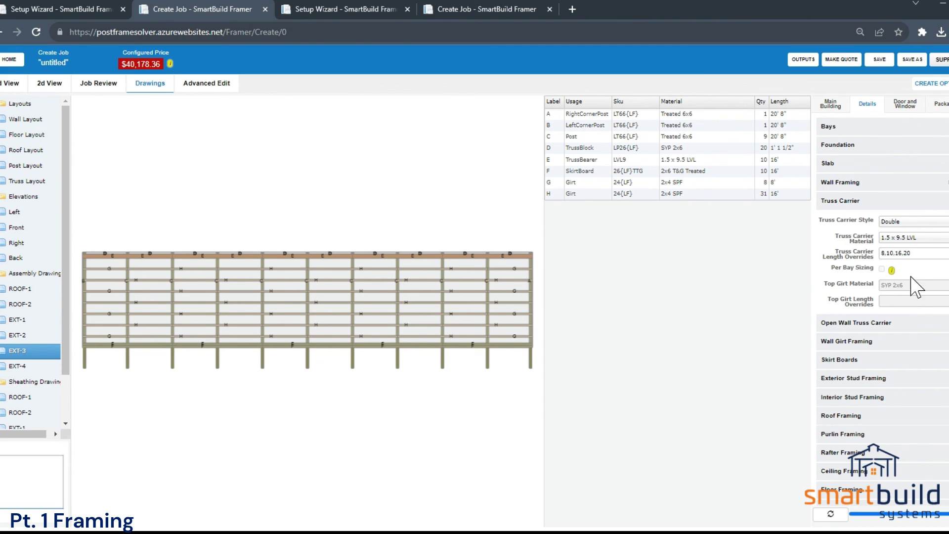
pyautogui.click(830, 514)
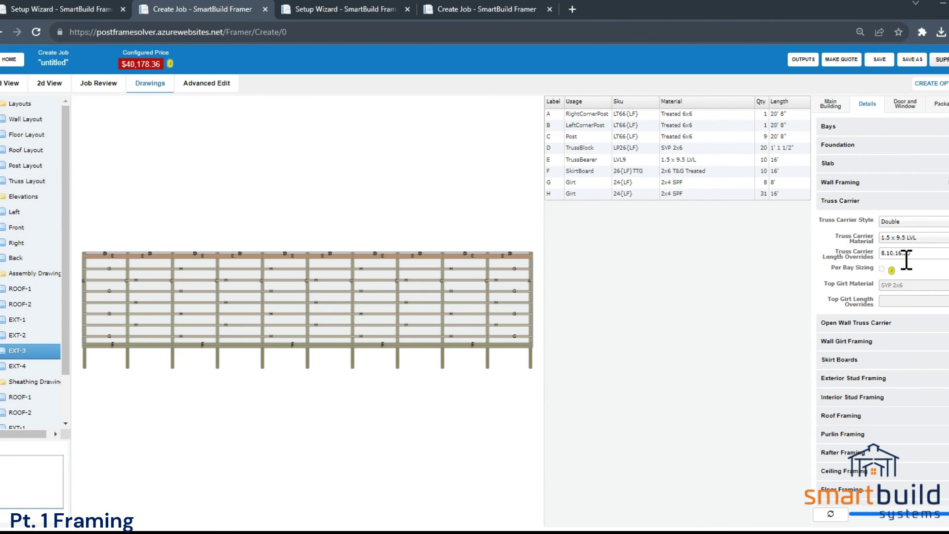
pyautogui.moveTo(909, 254); pyautogui.dragTo(878, 253)
# Enter 16 as the skirt board length override and collapse the Skirt Boards settings.
pyautogui.click(868, 359)
pyautogui.click(894, 293)
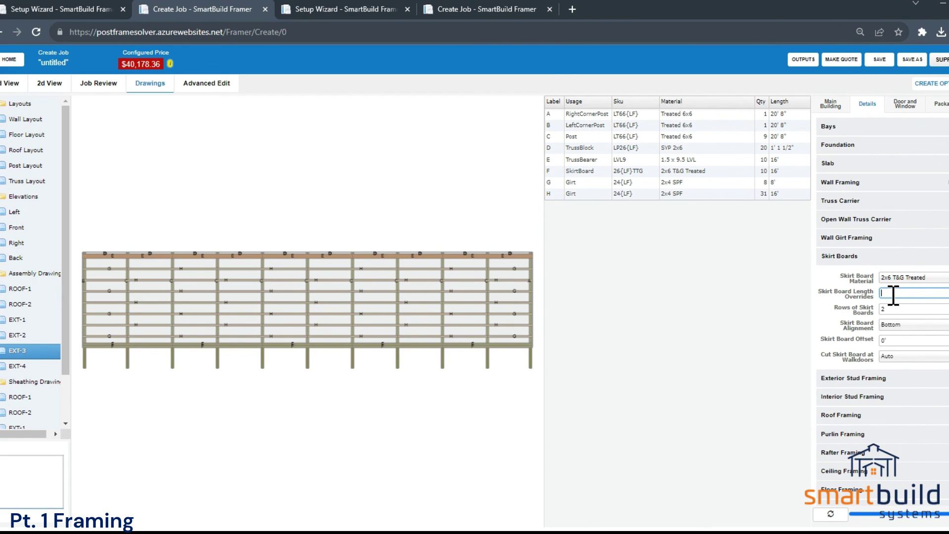
pyautogui.write('16')
pyautogui.click(846, 261)
# Find the purlin length overrides in the Purlin Framing settings and return to the LVL9 material in the Setup Wizard.
pyautogui.click(860, 330)
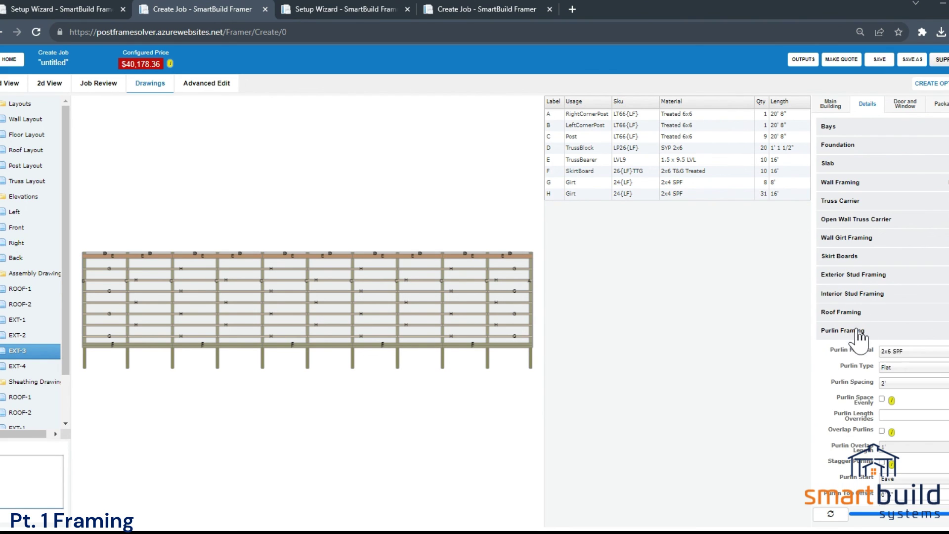
pyautogui.click(900, 415)
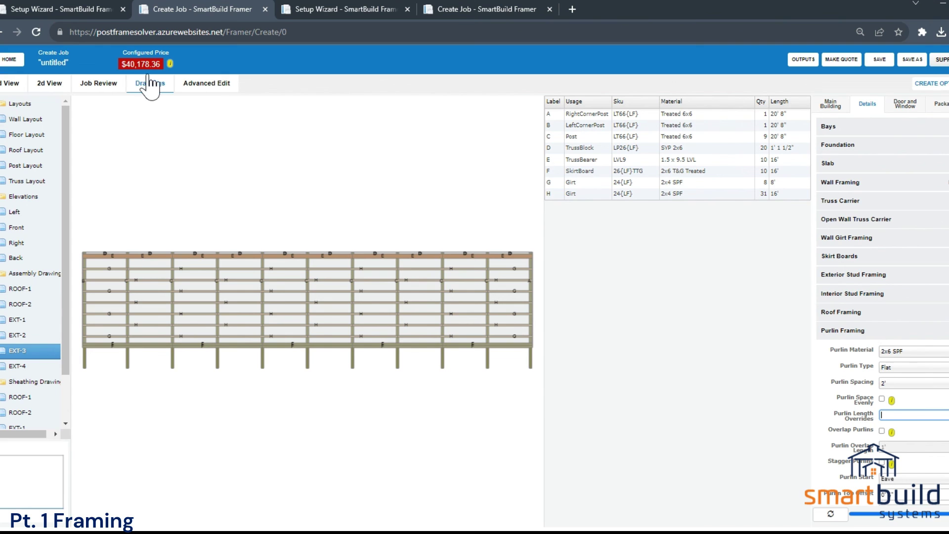
pyautogui.click(74, 9)
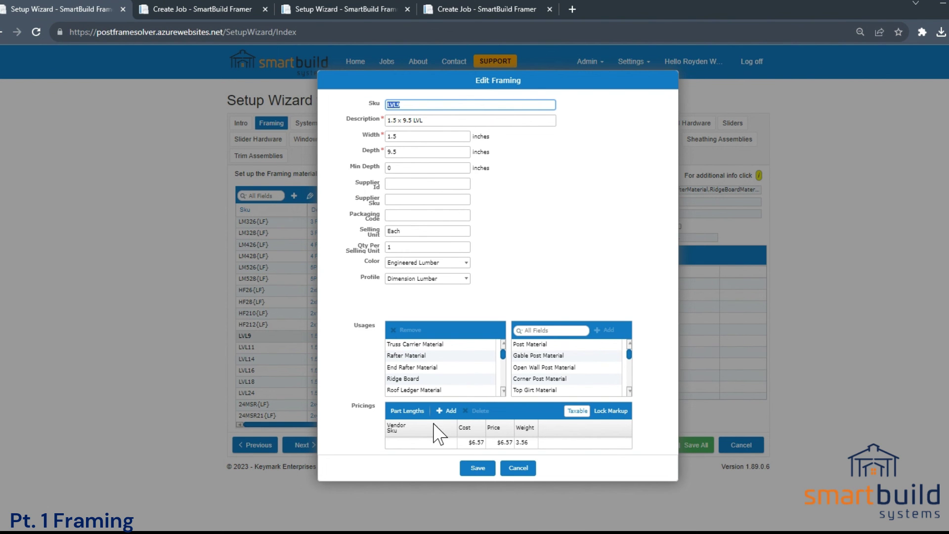